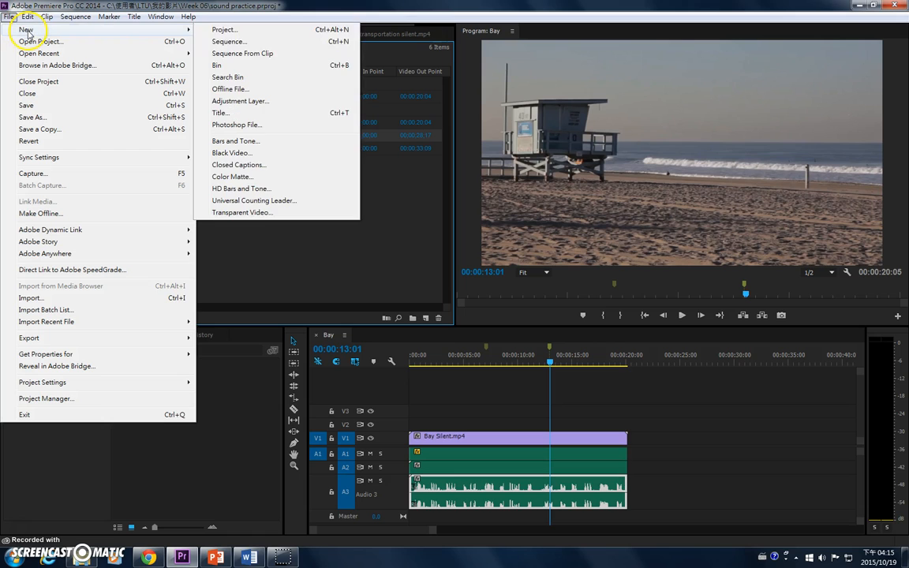
# Step: Start a new sequence with the Custom editing mode and a timebase of 29.97 frames/second
pyautogui.click(234, 43)
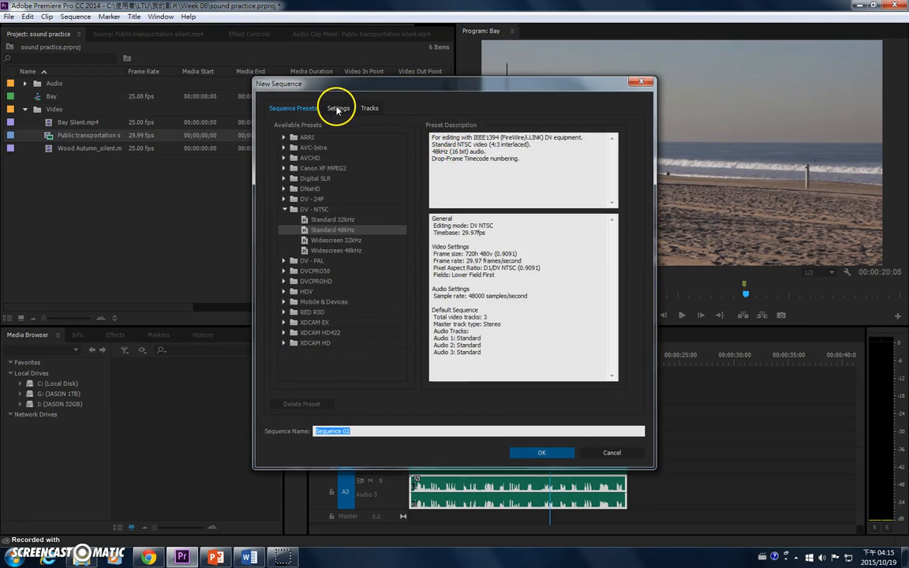
pyautogui.click(337, 109)
pyautogui.click(374, 127)
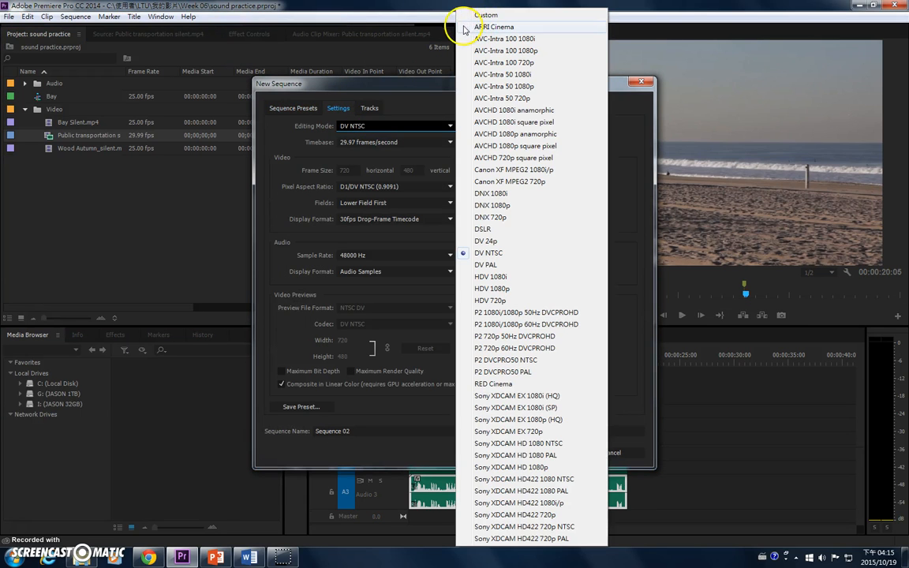
pyautogui.click(493, 15)
pyautogui.click(386, 142)
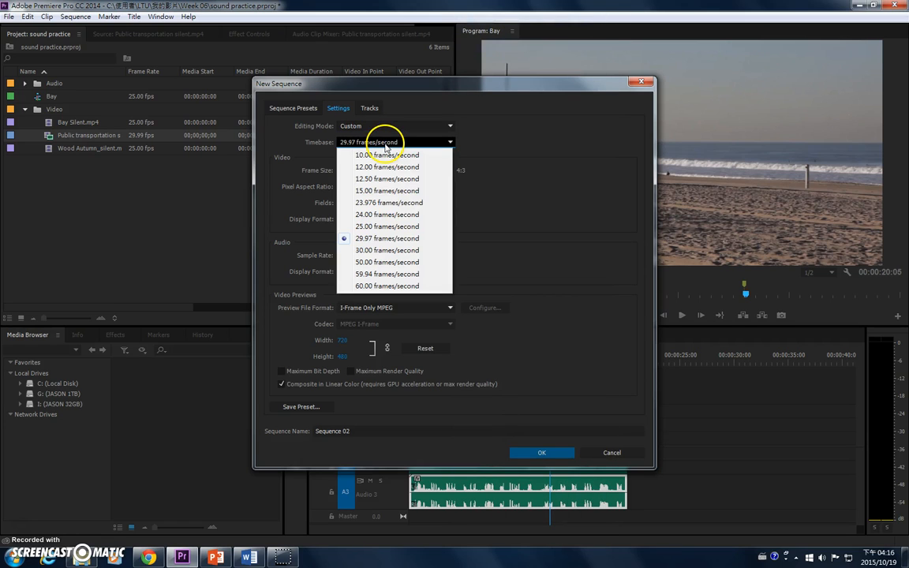
pyautogui.click(379, 239)
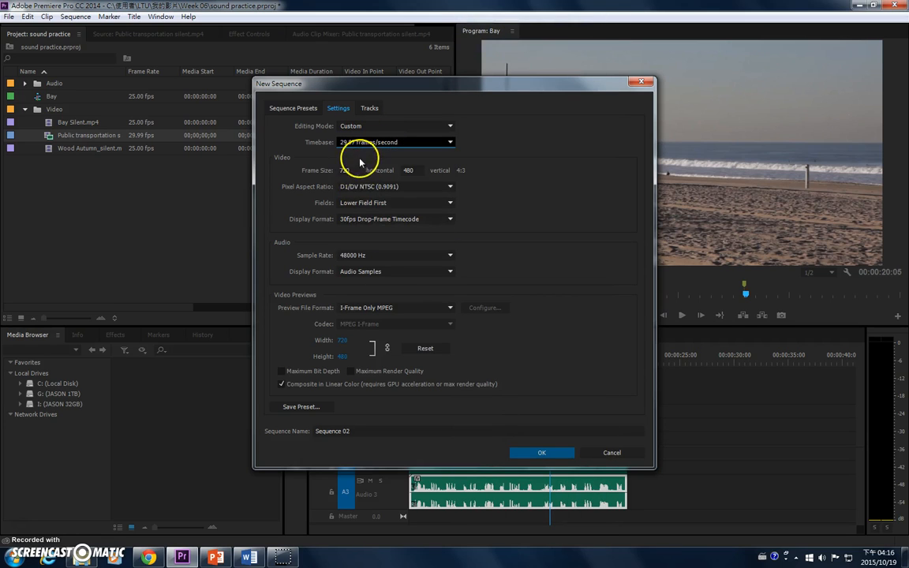
# Step: Set the sequence frame size to 1920 by 1080 with Square Pixels (1.0)
pyautogui.click(355, 169)
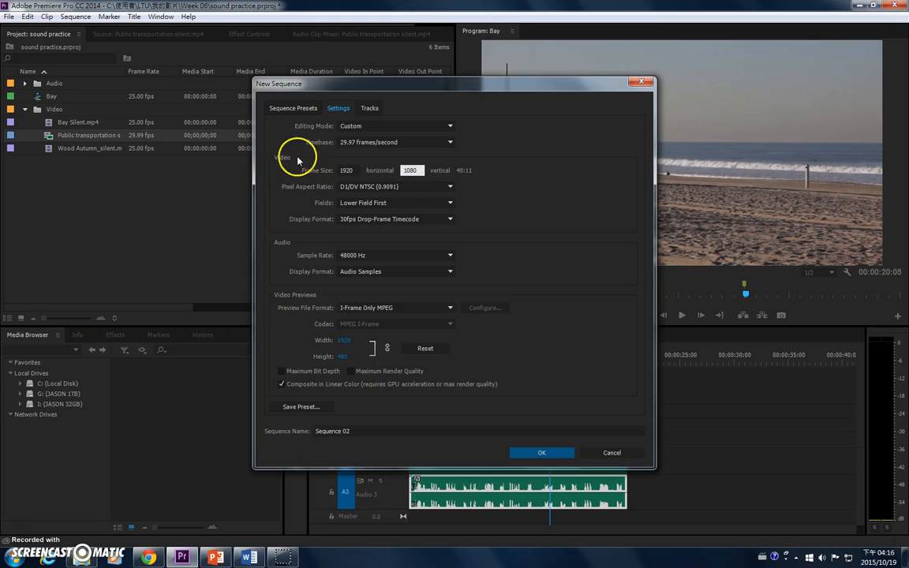
pyautogui.click(390, 187)
pyautogui.click(397, 201)
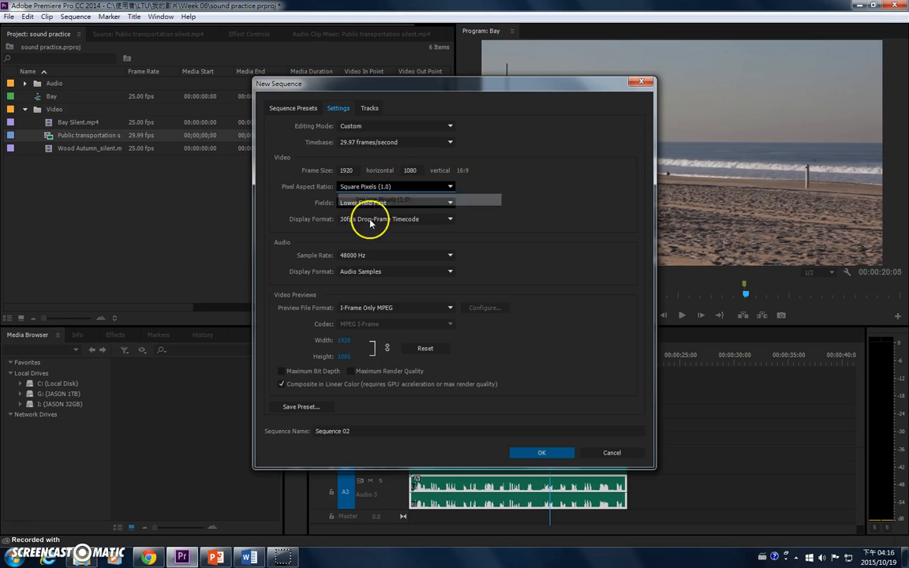
# Step: Set the preview file format to Microsoft AVI and create the sequence with the name Public Transportation
pyautogui.click(385, 308)
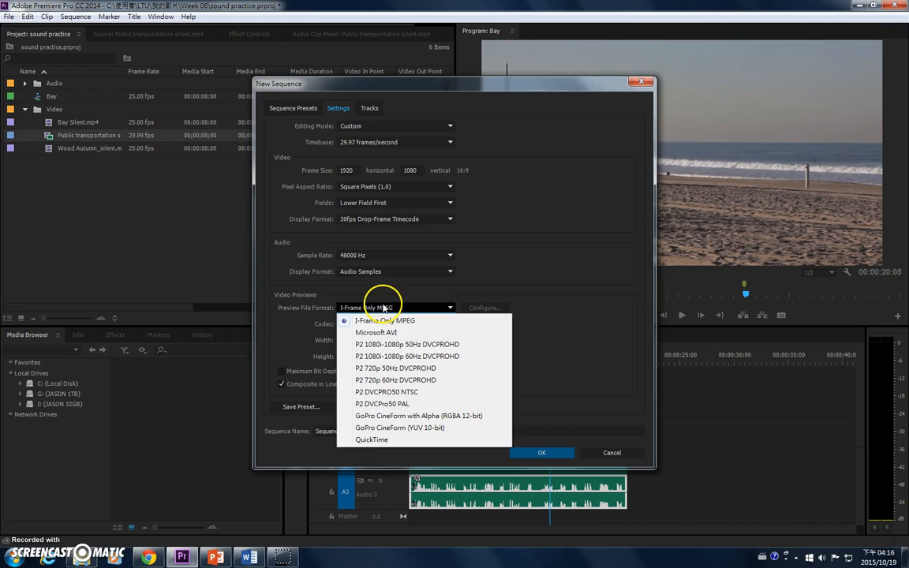
pyautogui.click(387, 333)
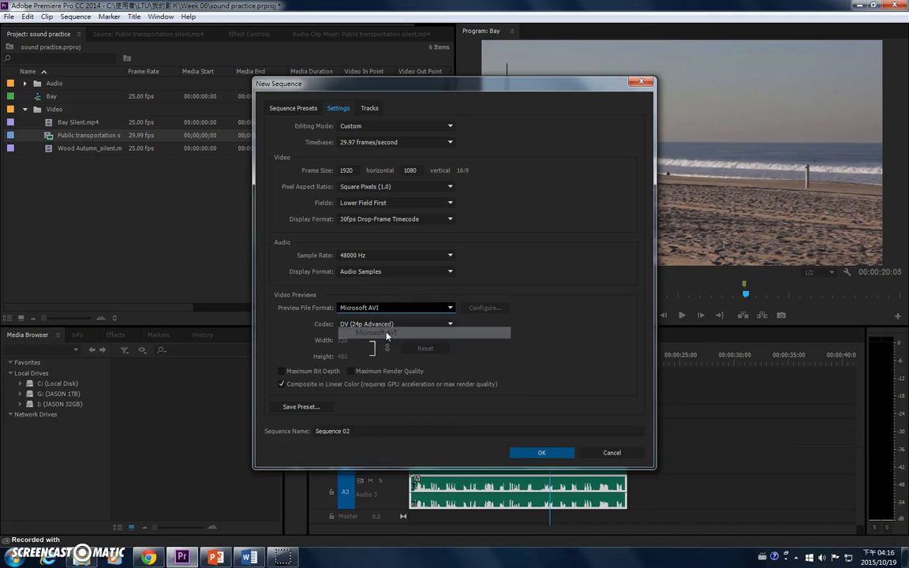
pyautogui.click(371, 432)
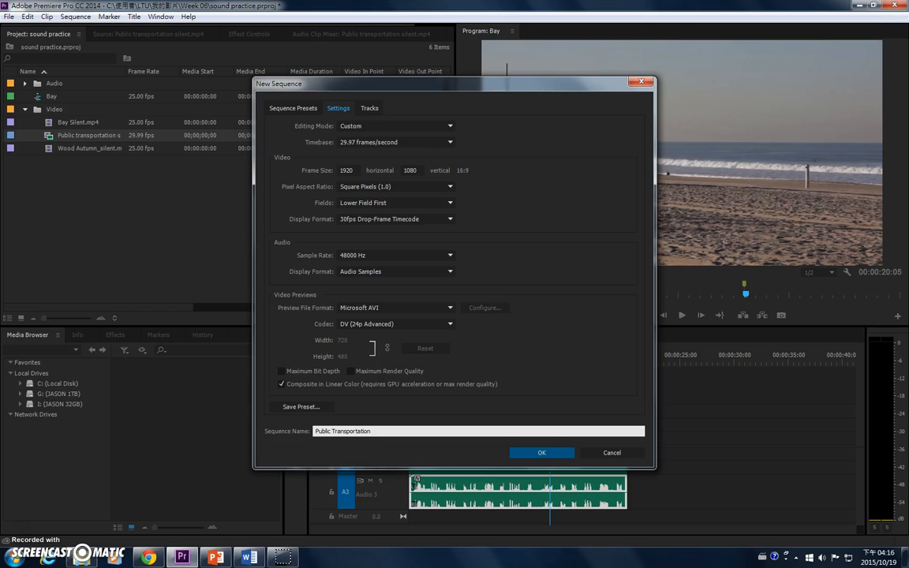
pyautogui.click(544, 452)
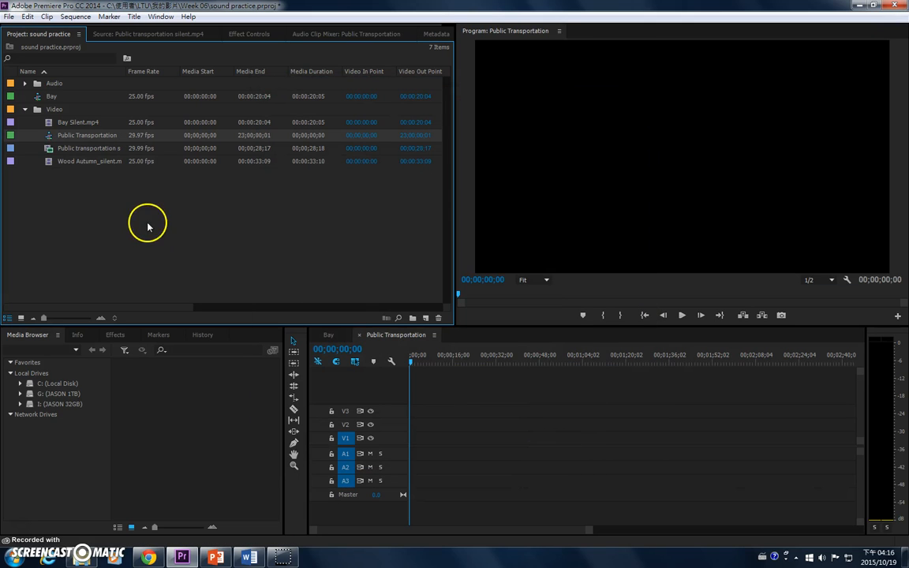
# Step: Move the Public Transportation sequence out of the Video bin and place Public transportation silent.mp4 at its start, changing the sequence settings to match
pyautogui.moveTo(30, 186); pyautogui.dragTo(401, 444)
pyautogui.click(51, 149)
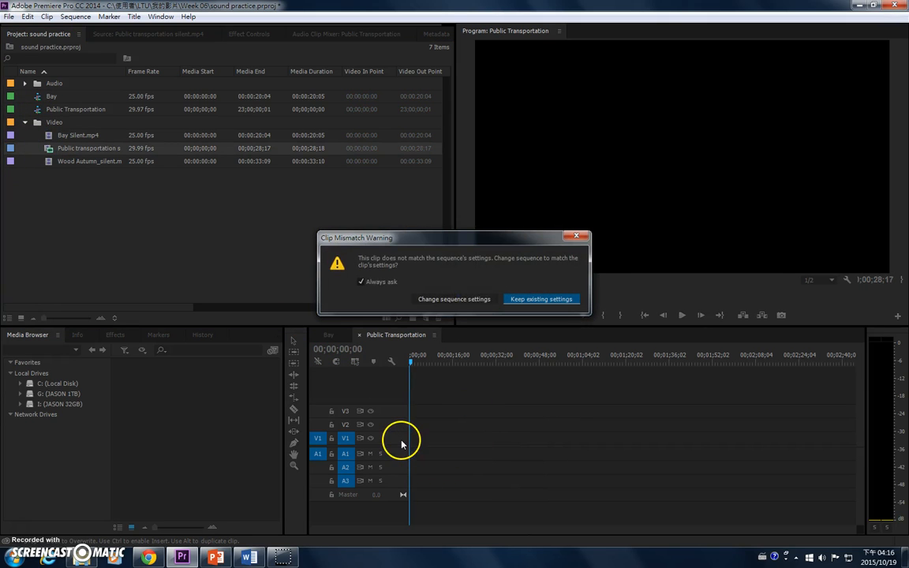
pyautogui.click(455, 300)
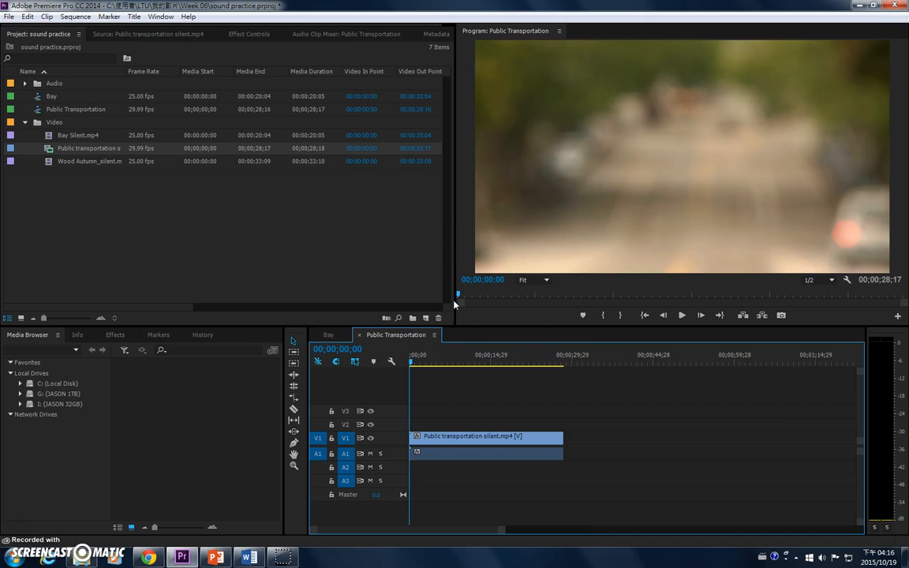
# Step: Unlink the Public transportation clip's audio from its video and delete the audio part from track A1
pyautogui.doubleClick(395, 456)
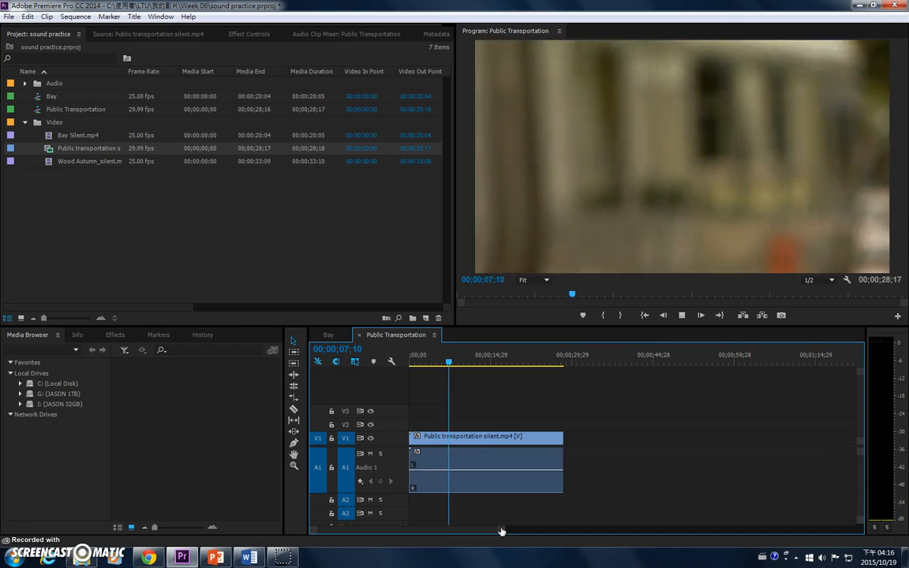
pyautogui.click(493, 442)
pyautogui.click(511, 471)
pyautogui.rightClick(512, 471)
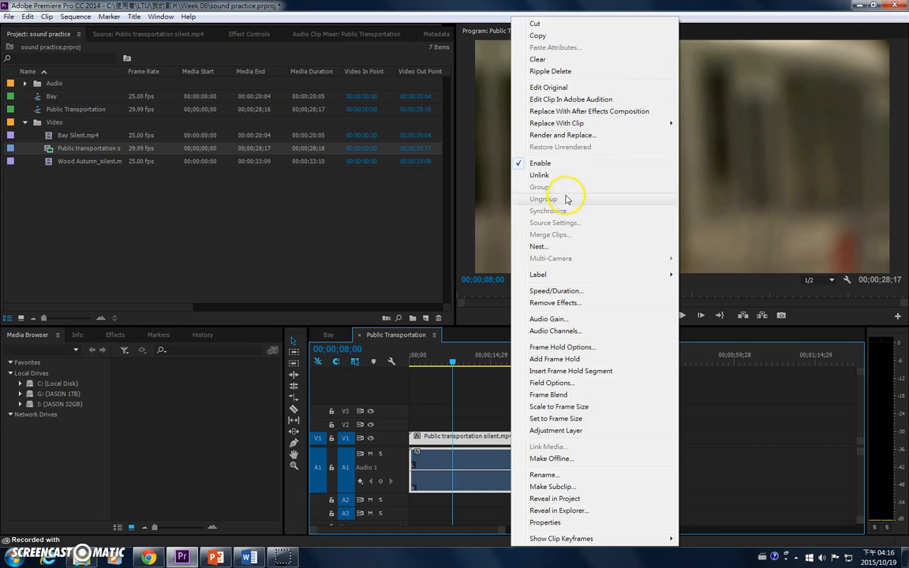
pyautogui.click(547, 177)
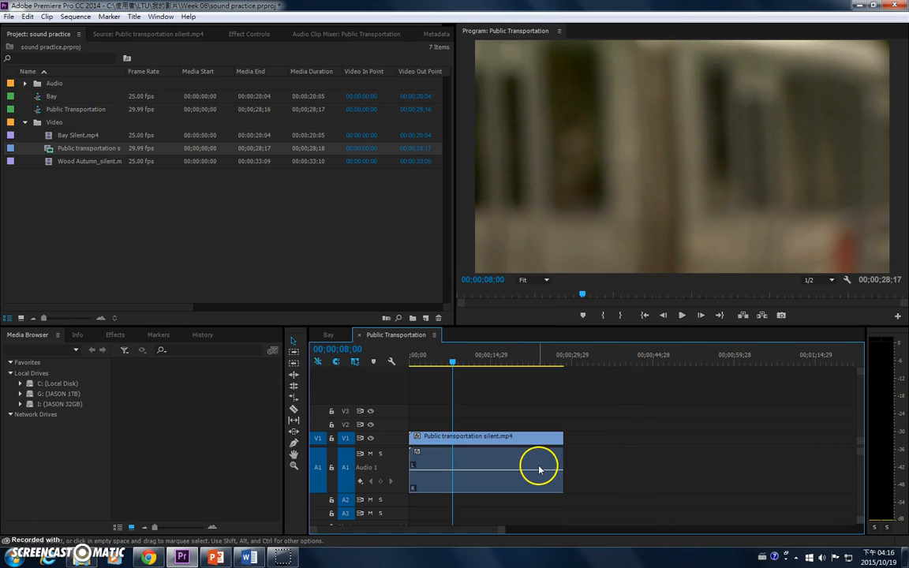
pyautogui.press('Delete')
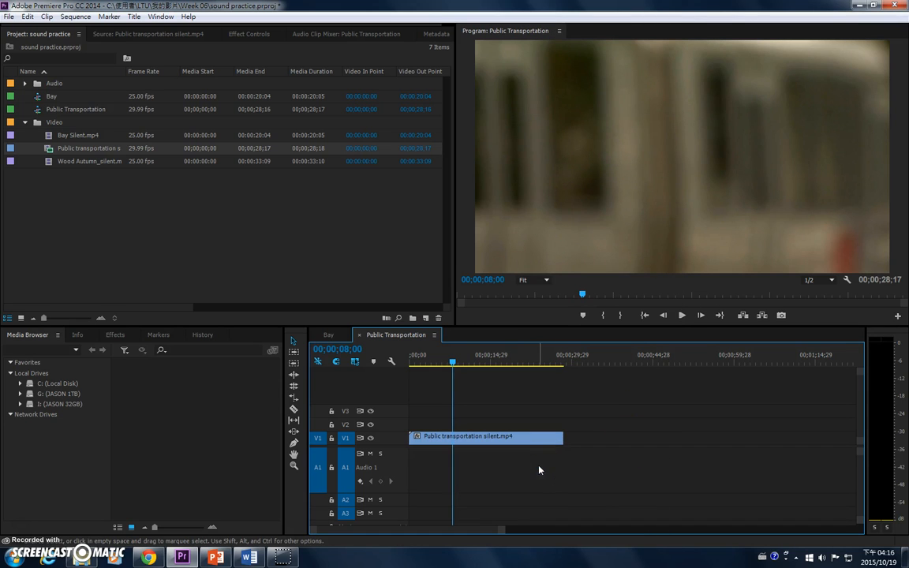
# Step: Expand the Audio bin, show the contents of its Street bin instead of Ocean, and select street-Track 10
pyautogui.click(25, 83)
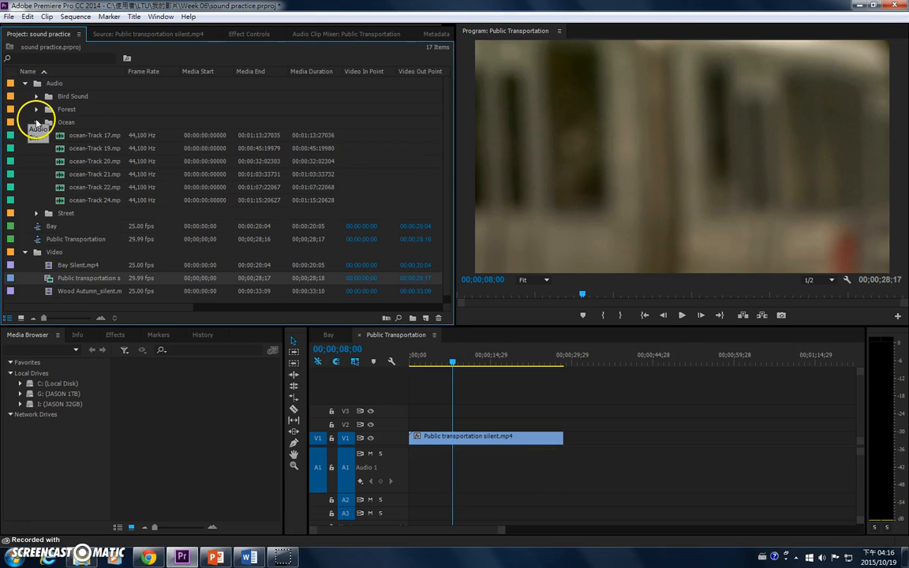
pyautogui.click(36, 122)
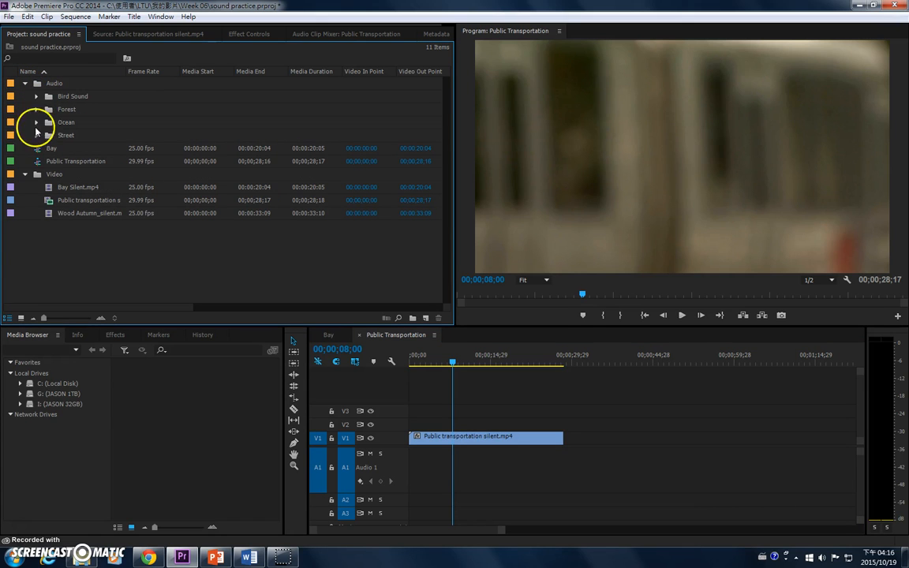
pyautogui.click(36, 135)
pyautogui.click(70, 150)
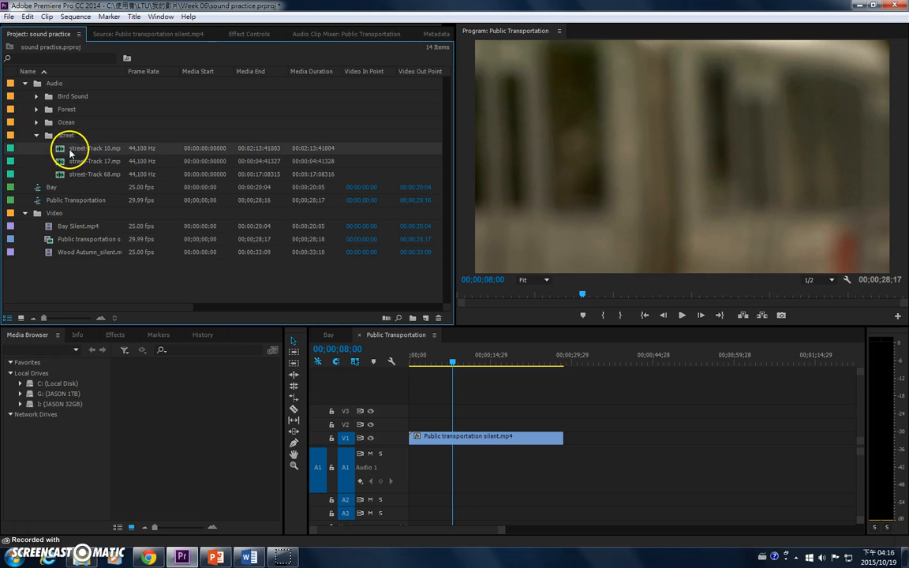
# Step: Play the silent tram video from the beginning to review its action
pyautogui.moveTo(435, 361); pyautogui.dragTo(407, 357)
pyautogui.click(682, 316)
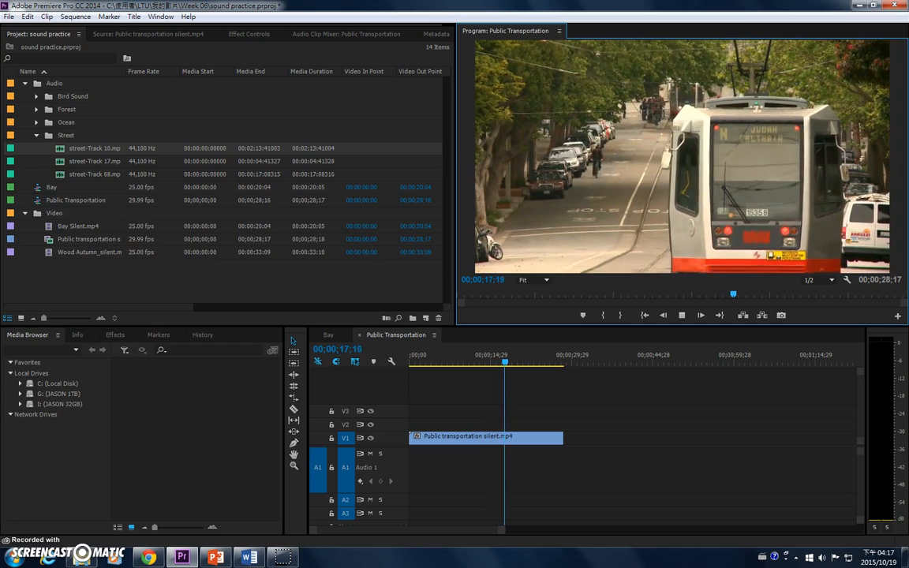
pyautogui.press('space')
# Step: Place street-Track 10 on audio track A1 at the start of the sequence
pyautogui.click(65, 150)
pyautogui.moveTo(407, 374); pyautogui.dragTo(409, 470)
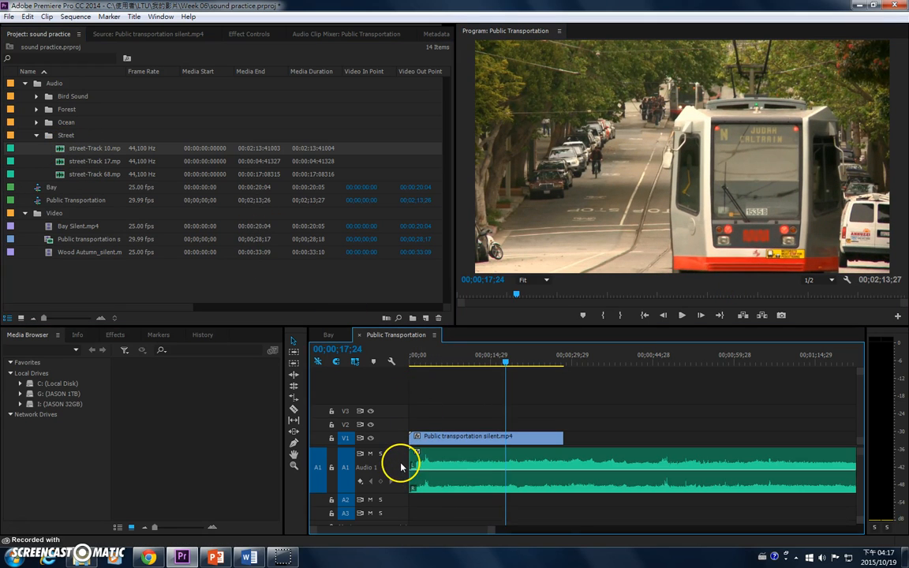
pyautogui.press('-')
pyautogui.press('-')
# Step: Play the sequence from the beginning to check the street-Track 10 ambience against the video
pyautogui.click(409, 362)
pyautogui.press('space')
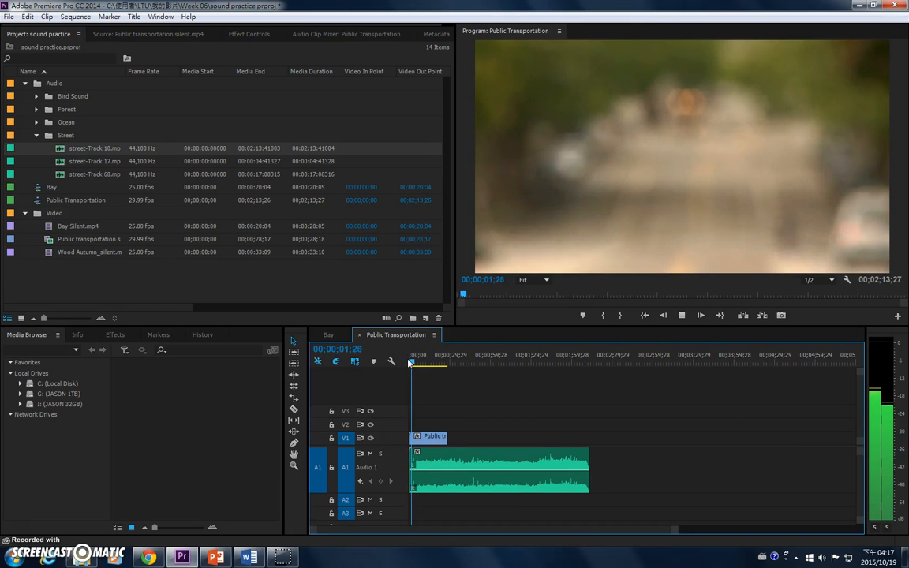
pyautogui.press('=')
pyautogui.press('=')
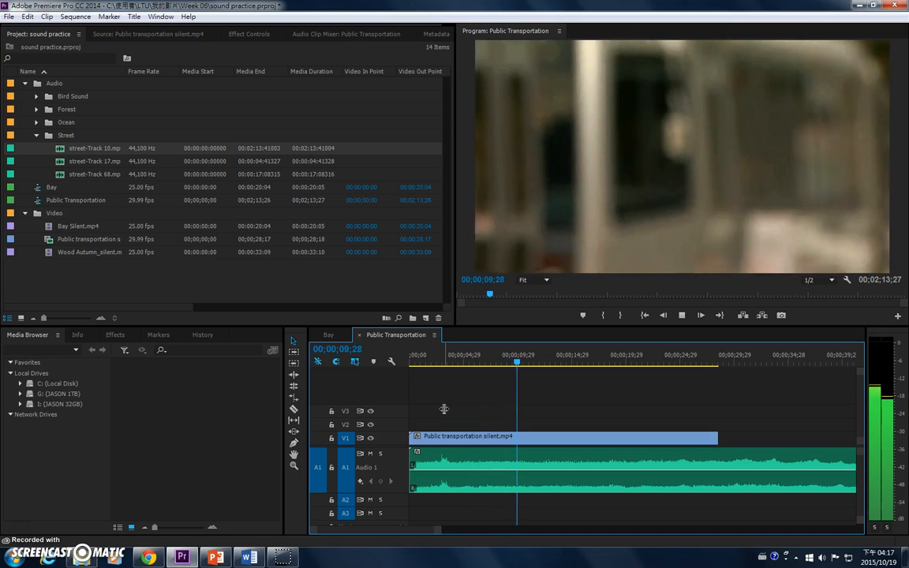
pyautogui.press('-')
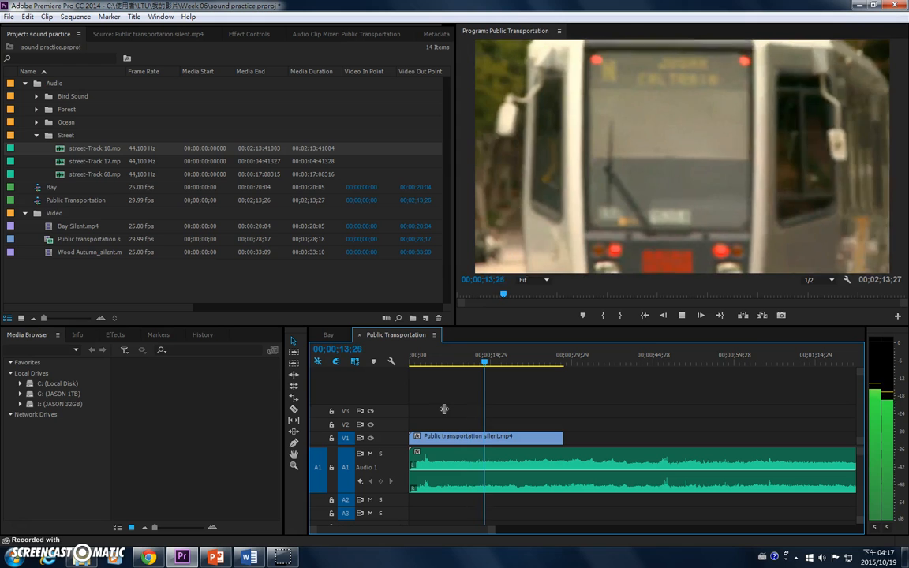
pyautogui.press('=')
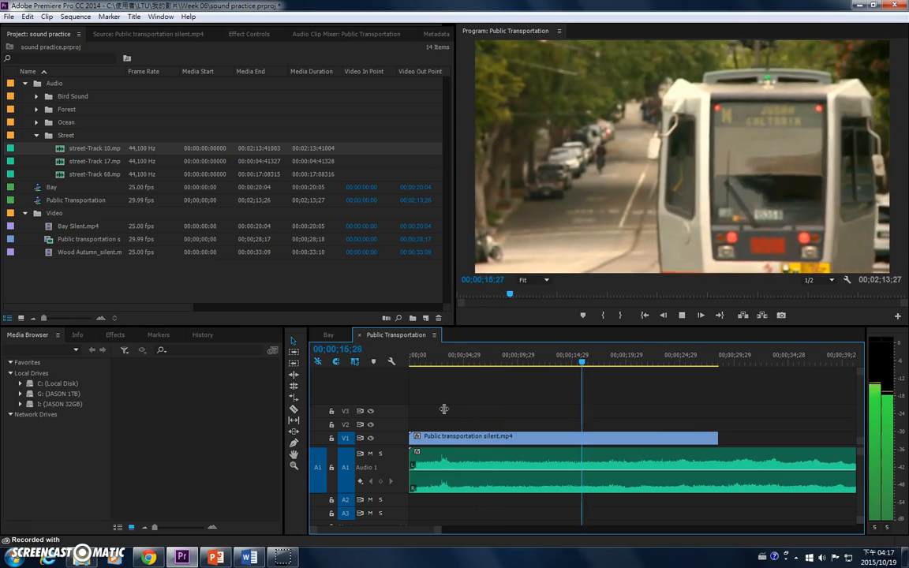
pyautogui.press('-')
pyautogui.press('-')
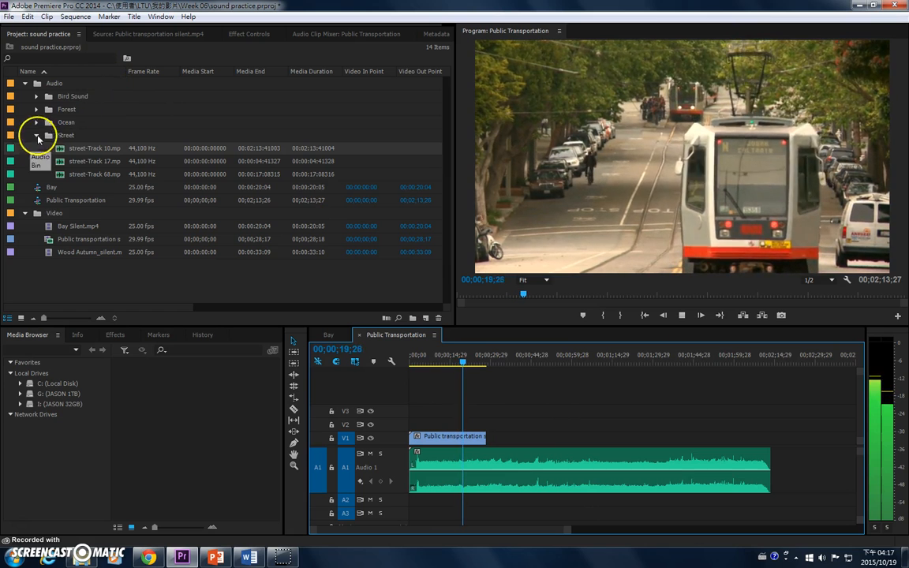
# Step: Add street-Track 17 to track A2 at about 9.5 seconds, enlarge the track to show its waveform, and preview it
pyautogui.click(79, 166)
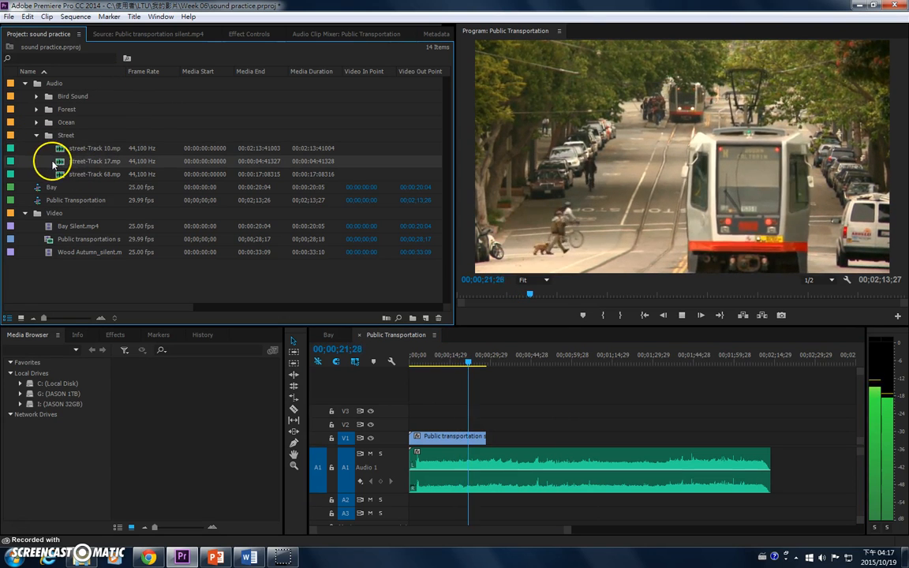
pyautogui.moveTo(81, 176); pyautogui.dragTo(440, 506)
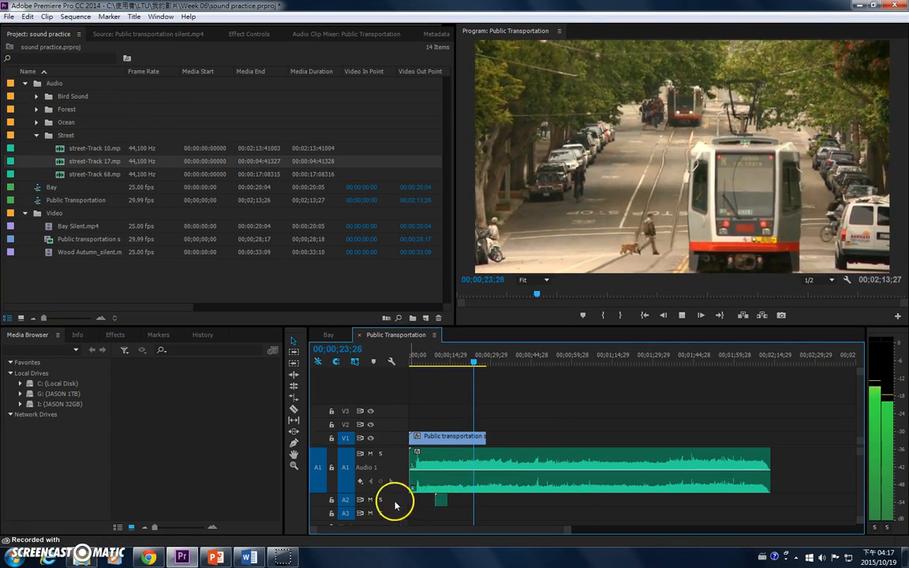
pyautogui.click(432, 362)
pyautogui.press('space')
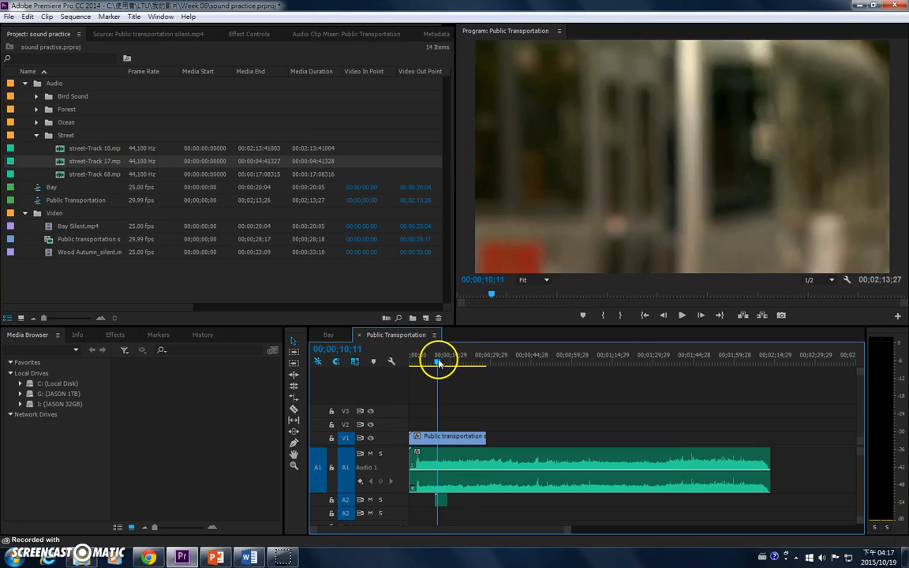
pyautogui.doubleClick(400, 502)
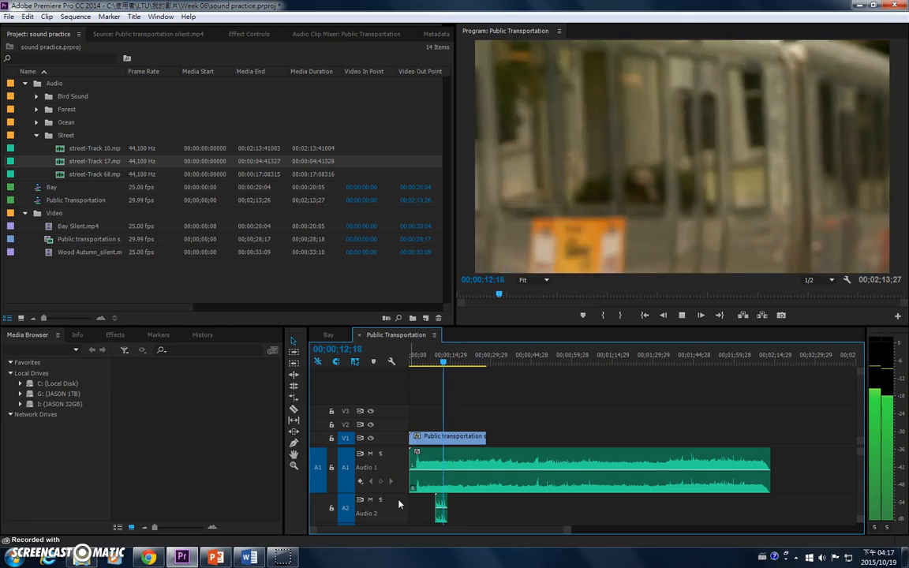
pyautogui.press('=')
pyautogui.press('=')
pyautogui.press('=')
pyautogui.click(619, 416)
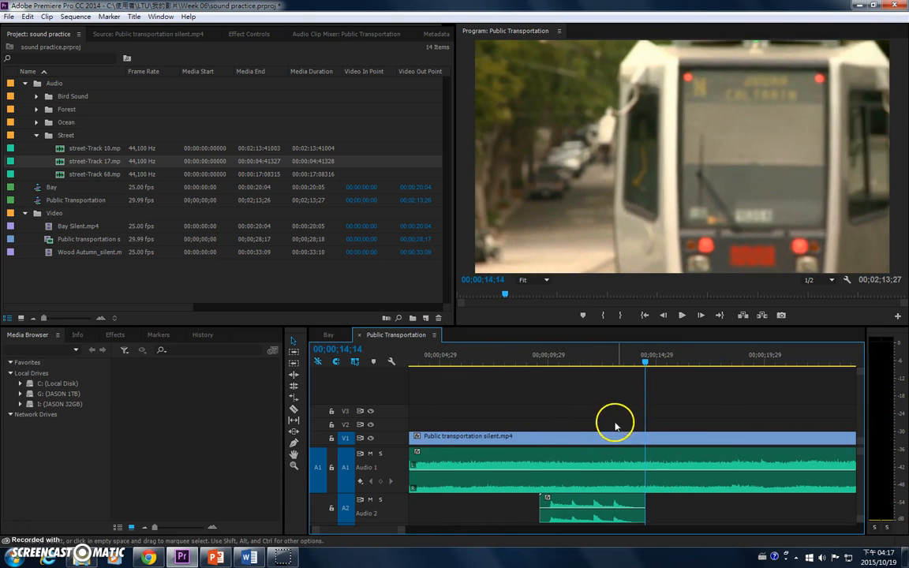
# Step: Move the street-Track 17 clip on A2 earlier to start at about 4 seconds and play the sequence from the beginning
pyautogui.moveTo(471, 361); pyautogui.dragTo(427, 361)
pyautogui.moveTo(543, 495); pyautogui.dragTo(444, 506)
pyautogui.moveTo(428, 361); pyautogui.dragTo(399, 360)
pyautogui.press('space')
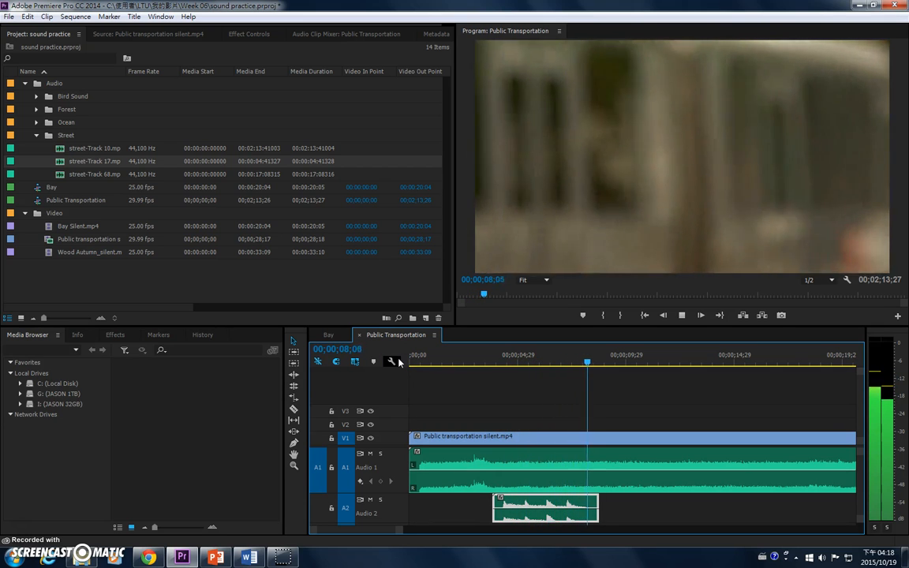
pyautogui.click(804, 376)
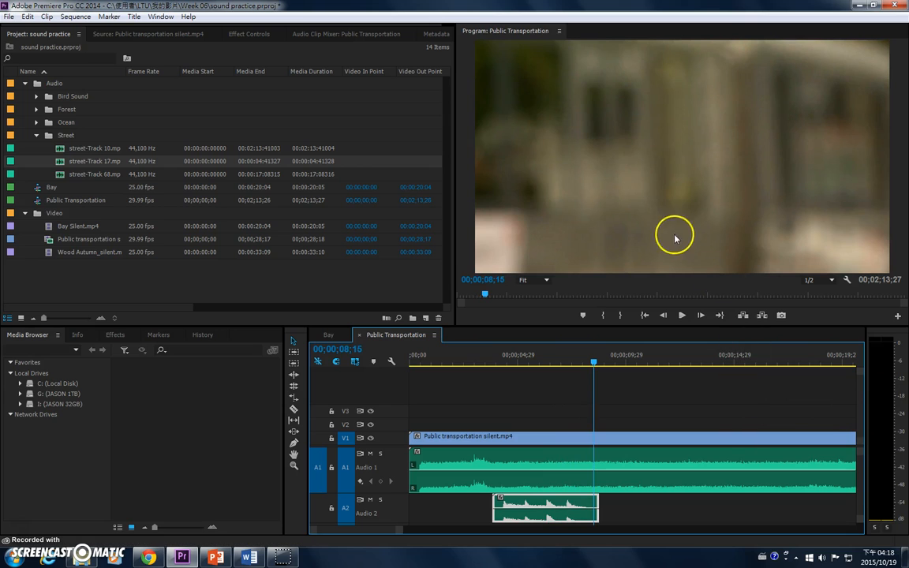
# Step: Place a second copy of street-Track 17 on track A3, starting at about 8 seconds
pyautogui.scroll(-5, 392, 474)
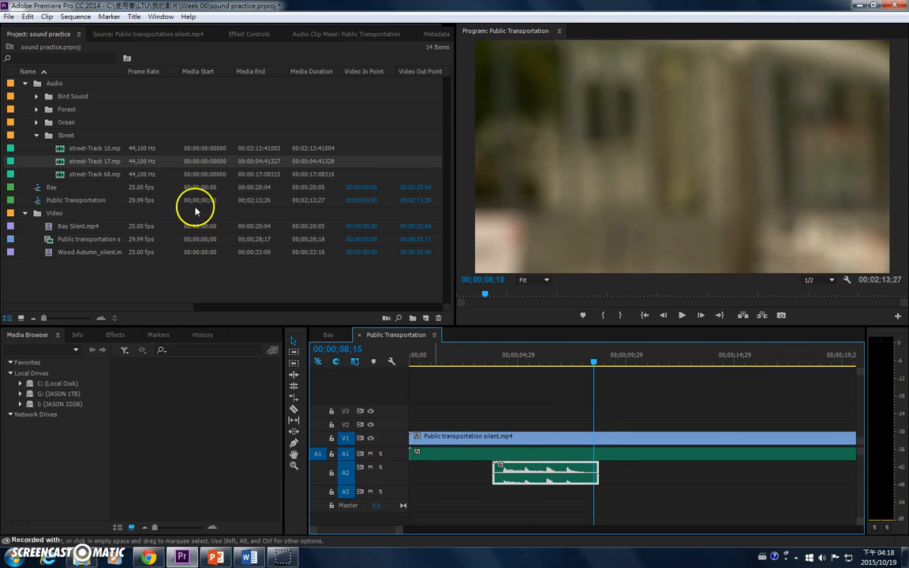
pyautogui.moveTo(65, 165); pyautogui.dragTo(589, 499)
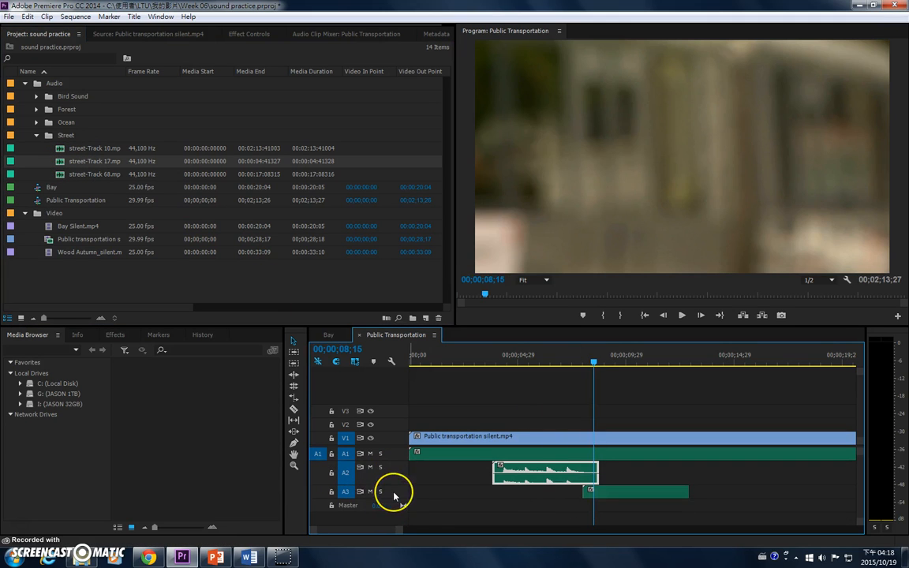
# Step: Enlarge track A3 to show its waveform and move its street-Track 17 clip earlier to start at about 7.7 seconds
pyautogui.doubleClick(394, 496)
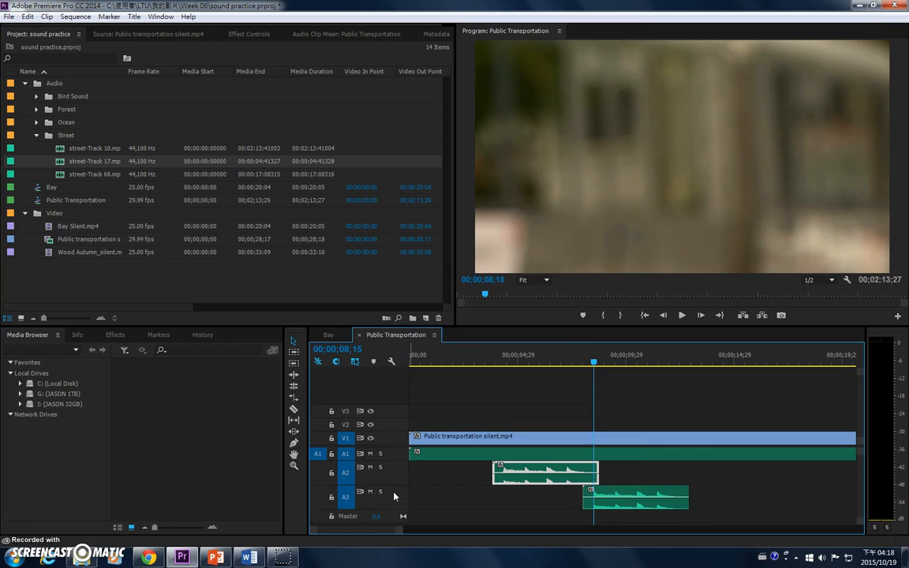
pyautogui.press('=')
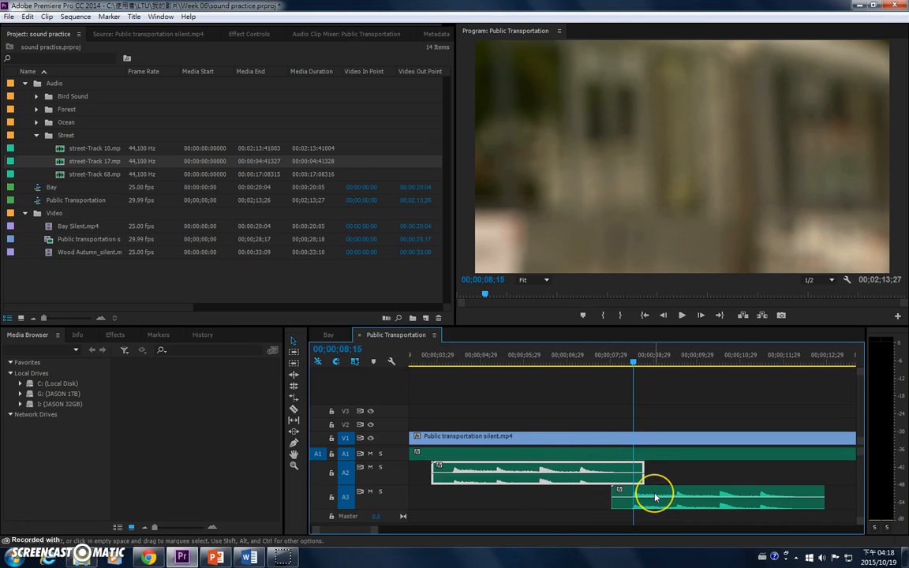
pyautogui.press('=')
pyautogui.moveTo(655, 497); pyautogui.dragTo(629, 498)
# Step: Play the sequence across the overlap of the A2 and A3 street-Track 17 clips to check the sound transition
pyautogui.click(481, 361)
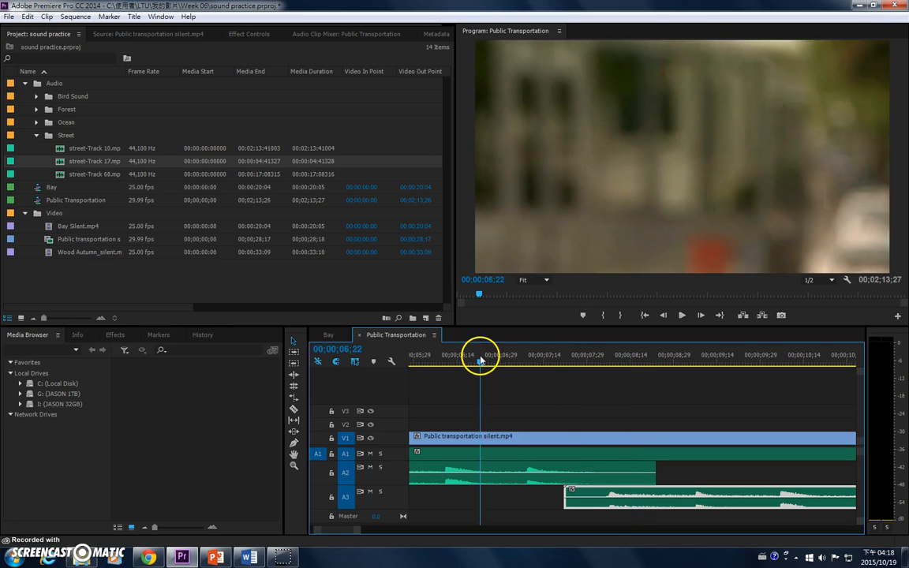
pyautogui.press('space')
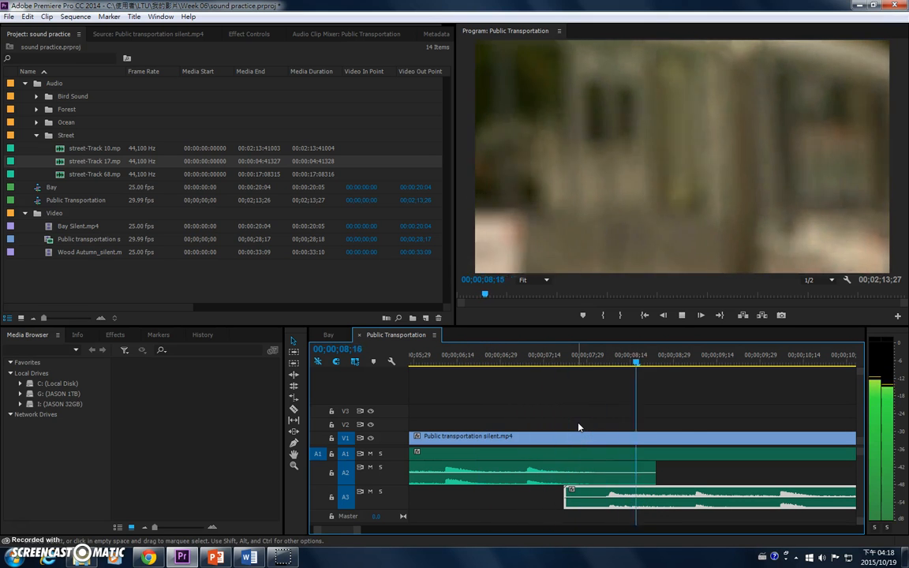
pyautogui.moveTo(475, 362); pyautogui.dragTo(425, 363)
pyautogui.press('-')
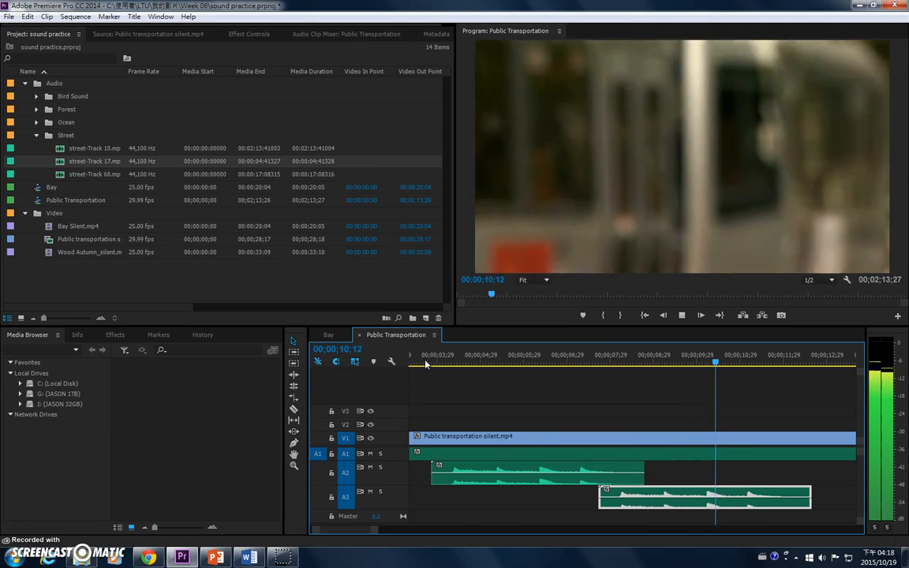
pyautogui.click(564, 443)
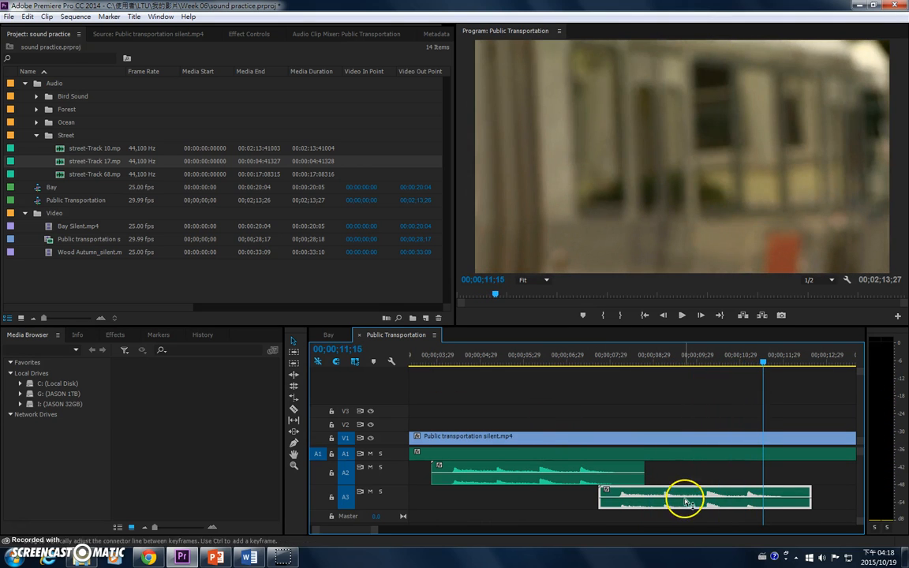
# Step: Place a third copy of street-Track 17 on track A2 at about 11.5 seconds and preview it from about 10 seconds
pyautogui.moveTo(61, 163); pyautogui.dragTo(771, 473)
pyautogui.click(709, 361)
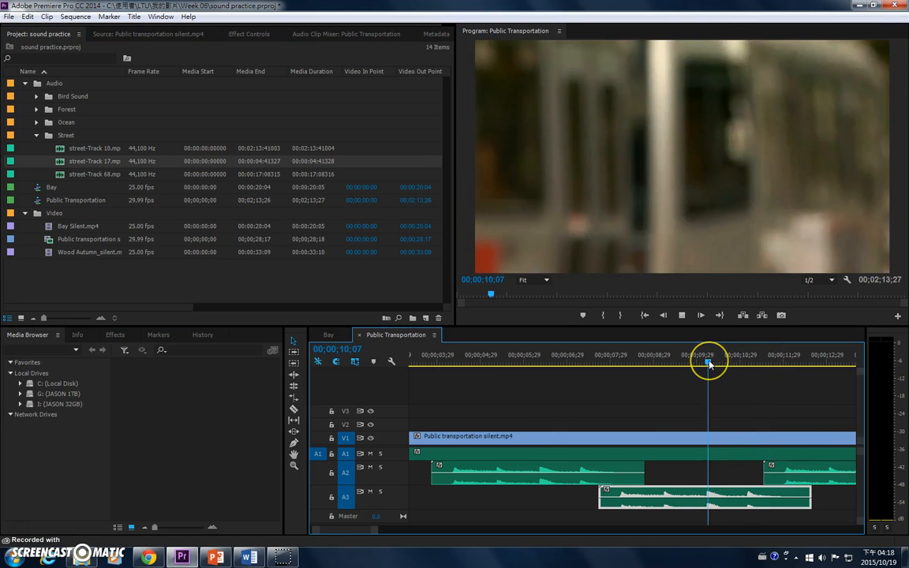
pyautogui.press('space')
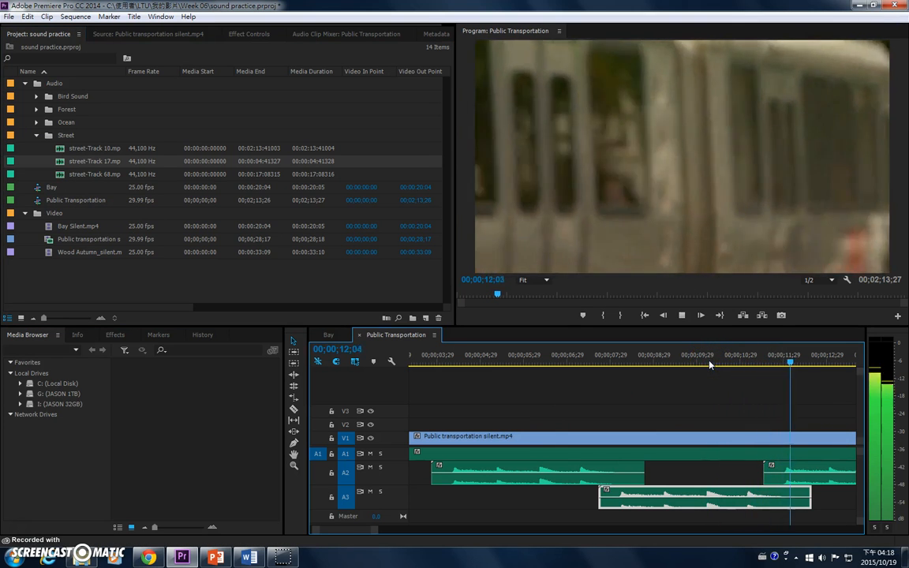
pyautogui.press('-')
pyautogui.press('space')
# Step: Enlarge track A2 and fade its second street-Track 17 clip to silence with volume keyframes at about 00;00;14;10 and 00;00;15;09
pyautogui.click(665, 393)
pyautogui.press('=')
pyautogui.click(645, 474)
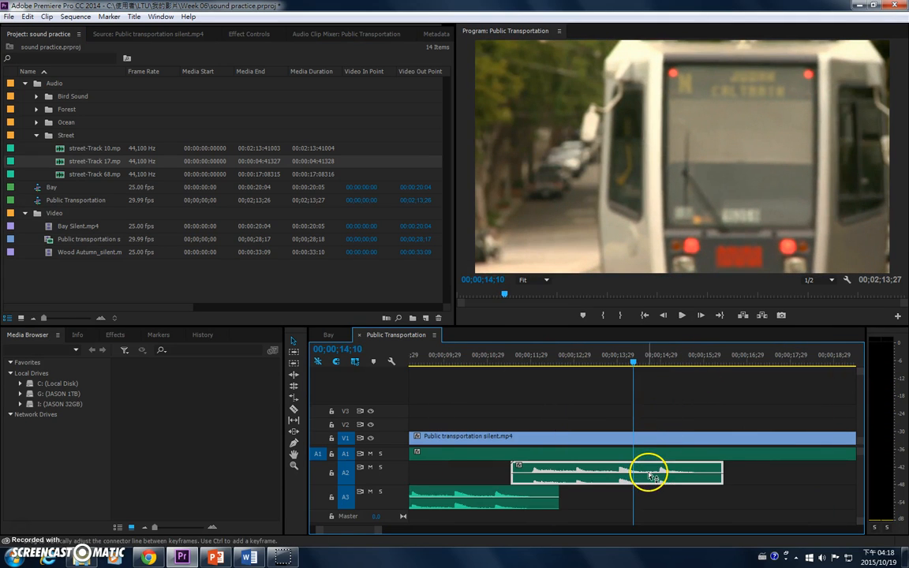
pyautogui.doubleClick(394, 475)
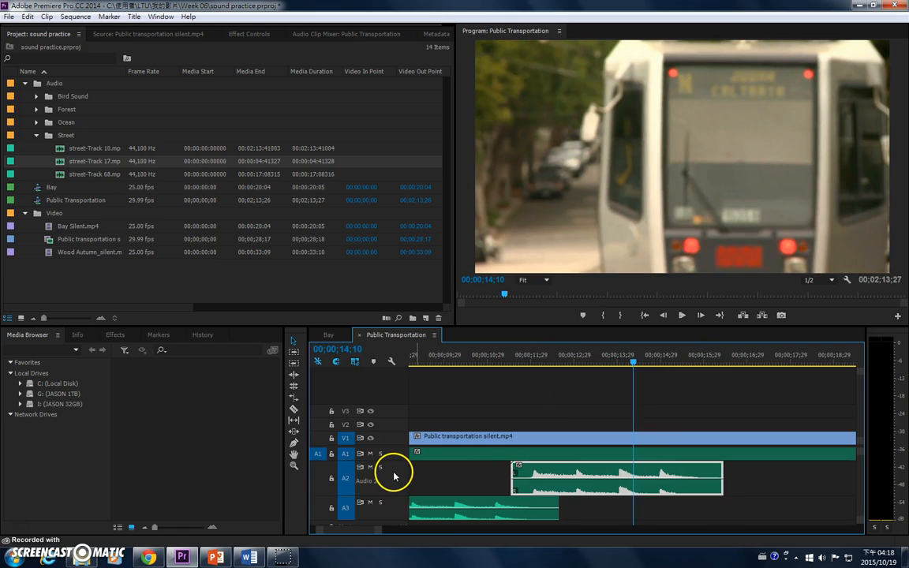
pyautogui.scroll(1, 397, 488)
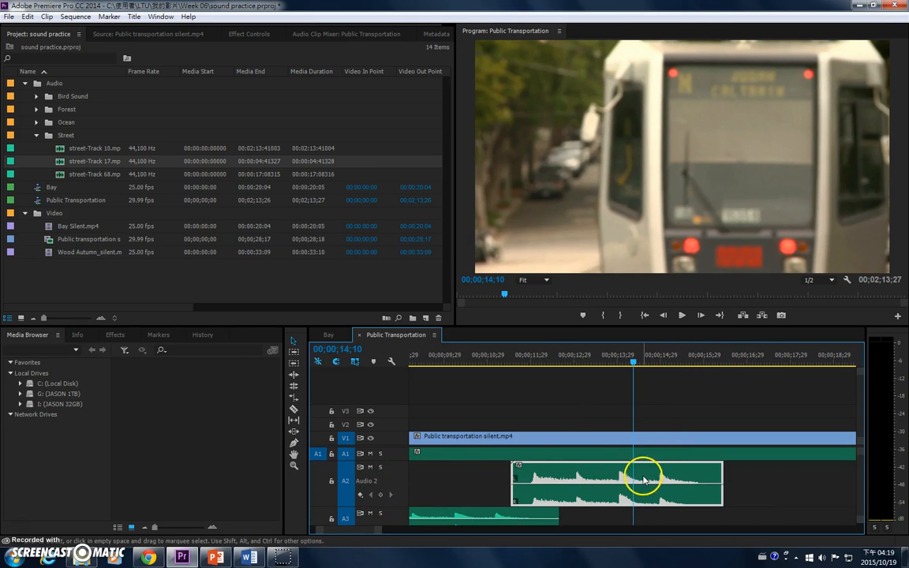
pyautogui.click(677, 358)
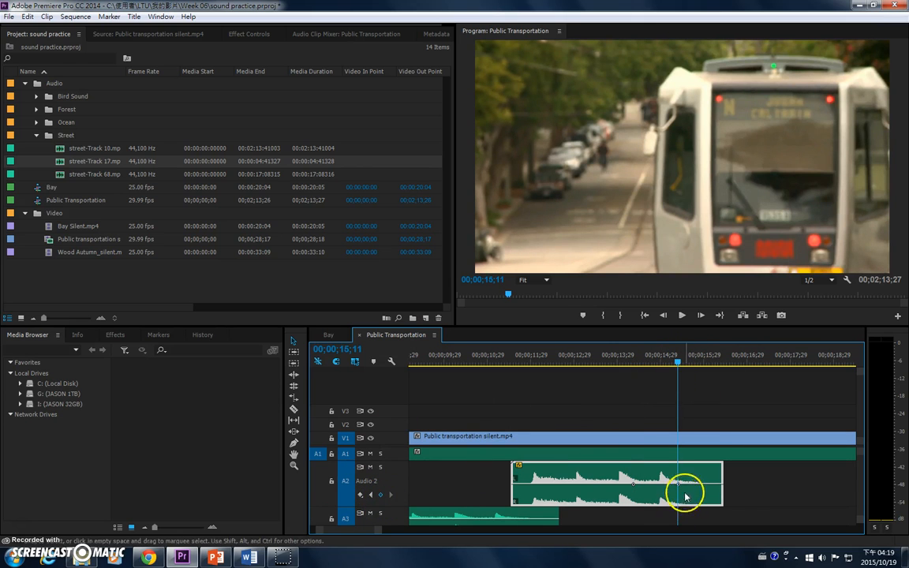
pyautogui.moveTo(679, 483); pyautogui.dragTo(659, 511)
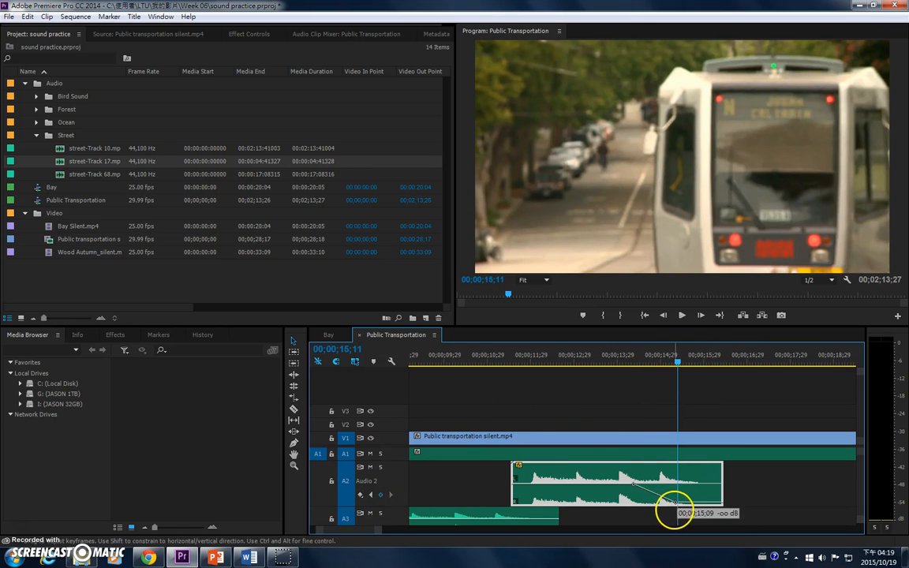
# Step: Play the sequence from about 14 seconds to check the fade-out of the second A2 clip
pyautogui.click(613, 360)
pyautogui.press('space')
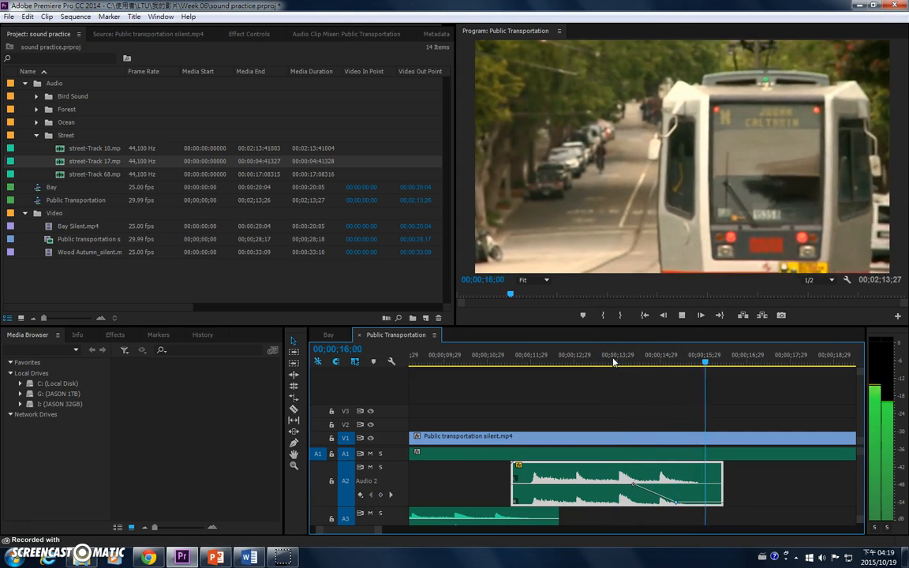
pyautogui.click(680, 223)
# Step: Add street-Track 68 to track A2, starting at about 25 seconds
pyautogui.press('-')
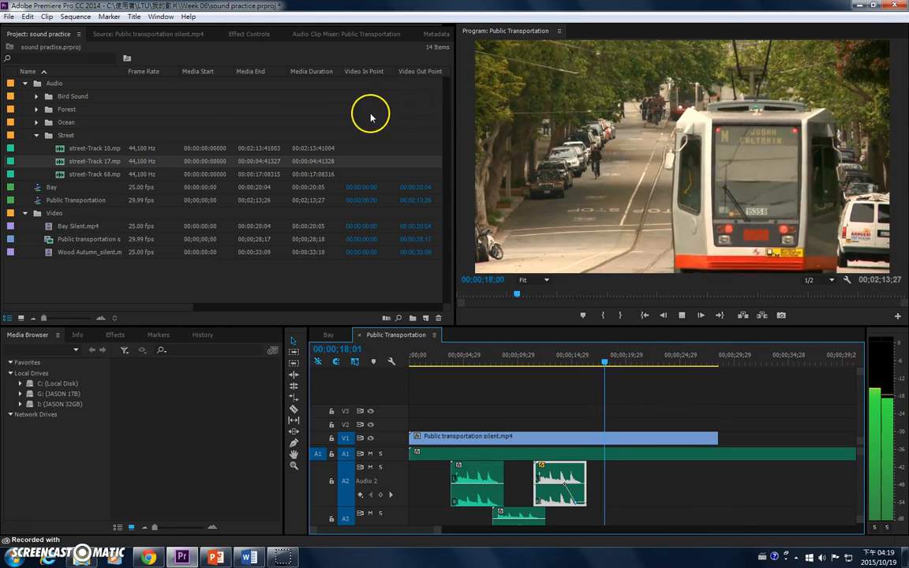
pyautogui.click(64, 178)
pyautogui.moveTo(64, 178); pyautogui.dragTo(686, 493)
# Step: Cut the street-Track 10 clip on A1 at the end of the video and delete the excess part
pyautogui.press('c')
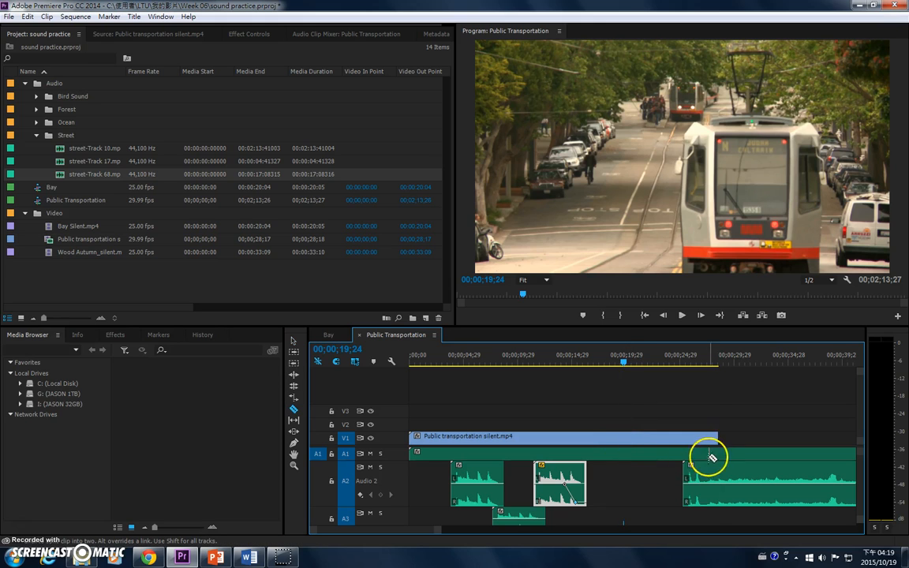
pyautogui.click(720, 454)
pyautogui.press('v')
pyautogui.click(743, 456)
pyautogui.press('Delete')
# Step: Play the sequence from about 25 seconds to listen to the street-Track 68 clip
pyautogui.click(686, 355)
pyautogui.press('space')
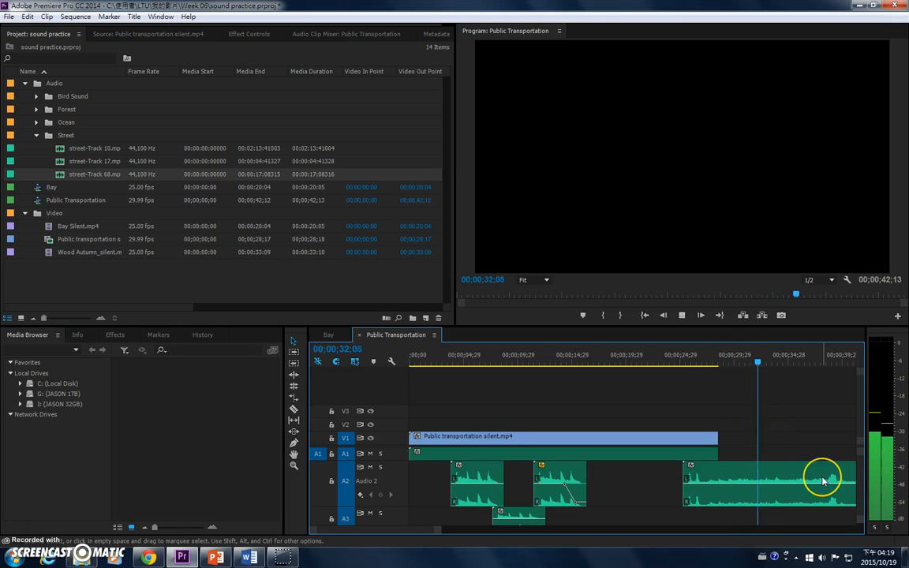
pyautogui.press('-')
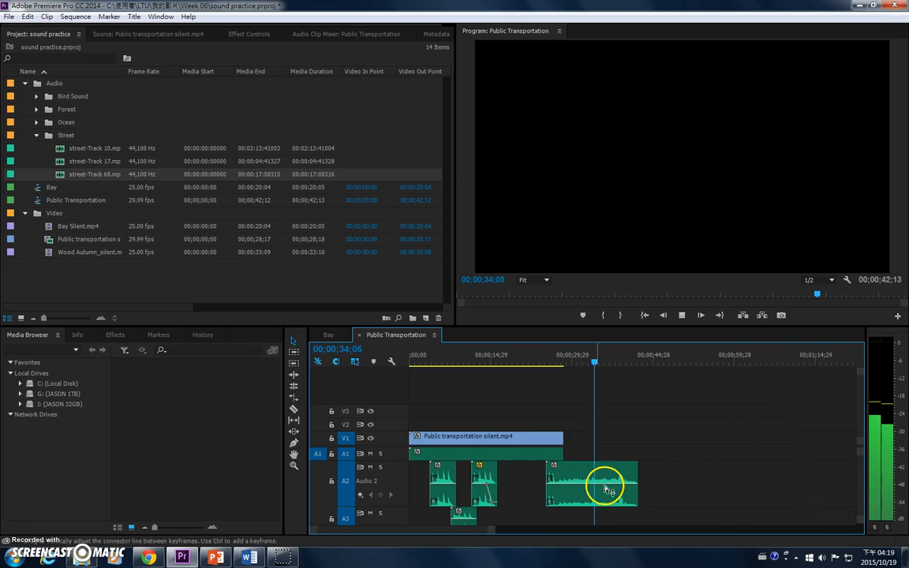
pyautogui.press('space')
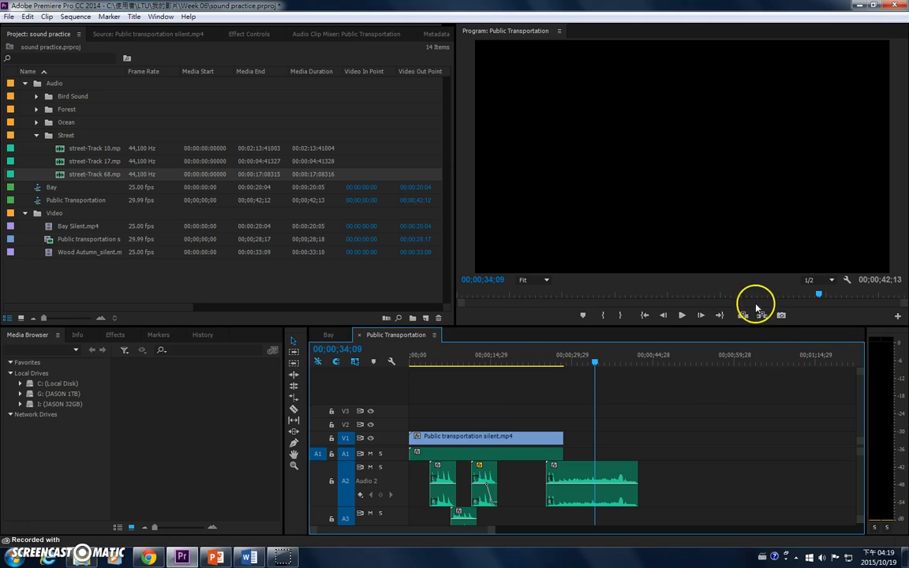
# Step: Make the timeline area taller, collapse the audio tracks, and add audio track A4
pyautogui.moveTo(479, 327); pyautogui.dragTo(433, 255)
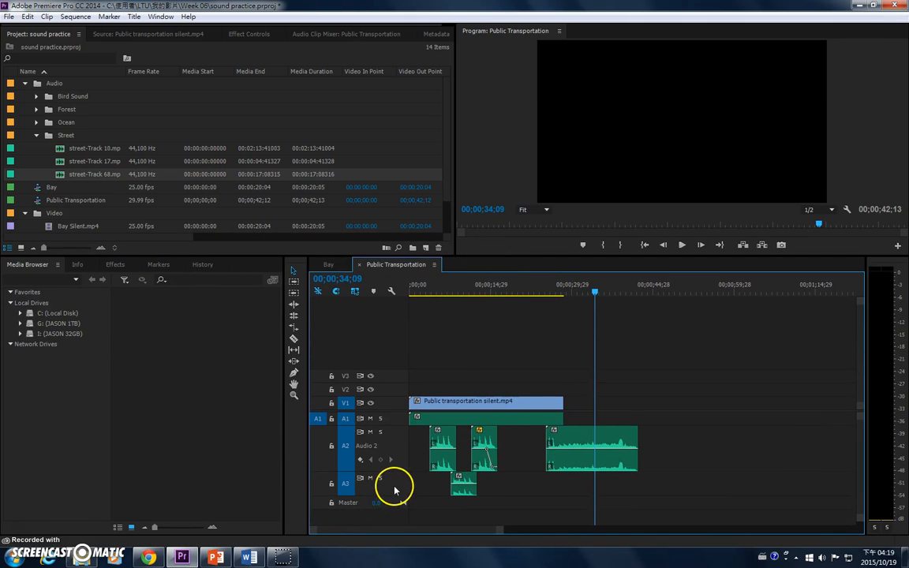
pyautogui.doubleClick(405, 448)
pyautogui.rightClick(396, 453)
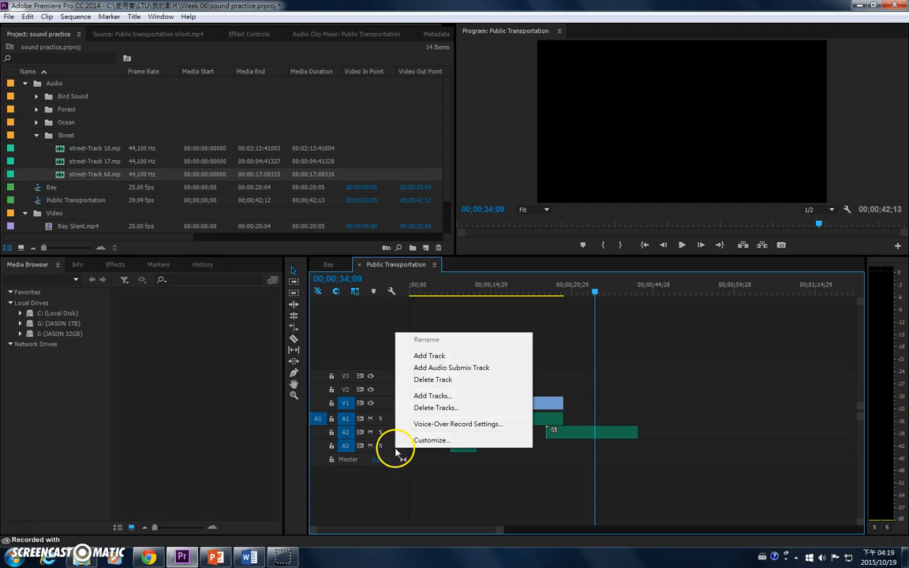
pyautogui.click(429, 362)
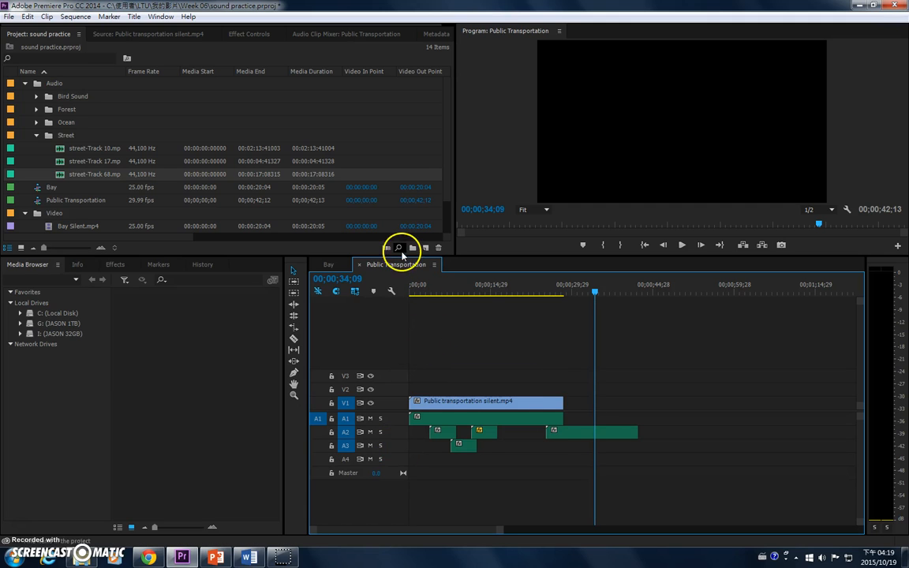
# Step: Move the street-Track 68 clip from A2 to A4, starting at about 4 seconds, and enlarge A4 to show its waveform
pyautogui.moveTo(571, 434); pyautogui.dragTo(449, 458)
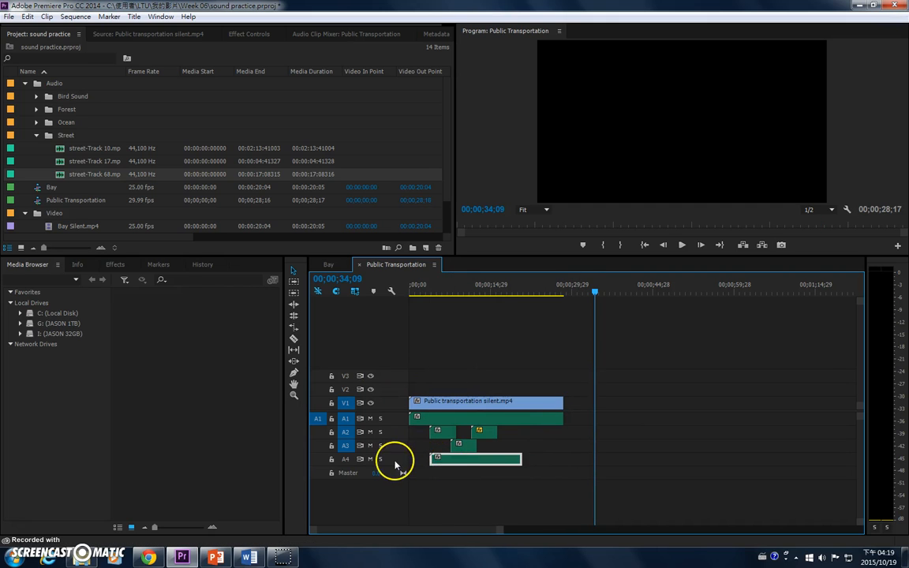
pyautogui.doubleClick(392, 457)
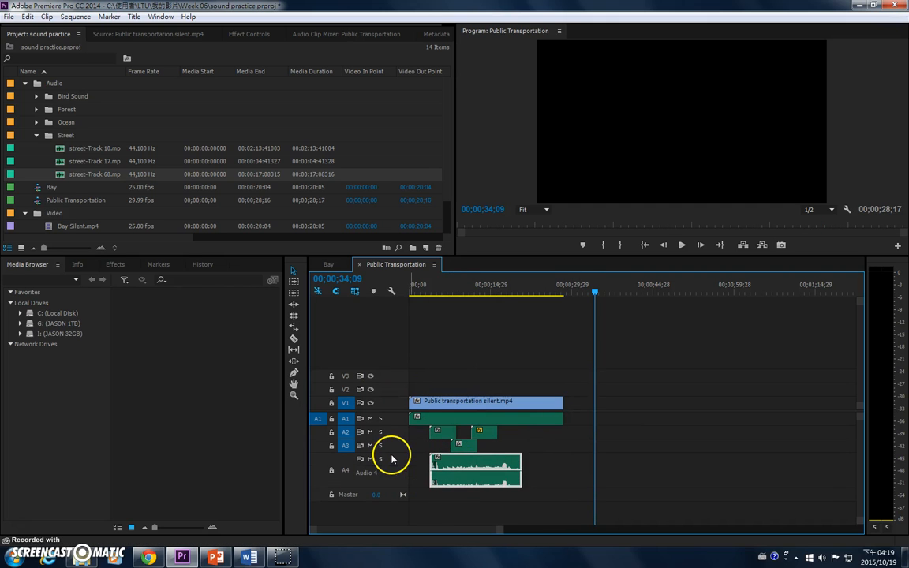
pyautogui.click(432, 289)
pyautogui.press('=')
pyautogui.press('=')
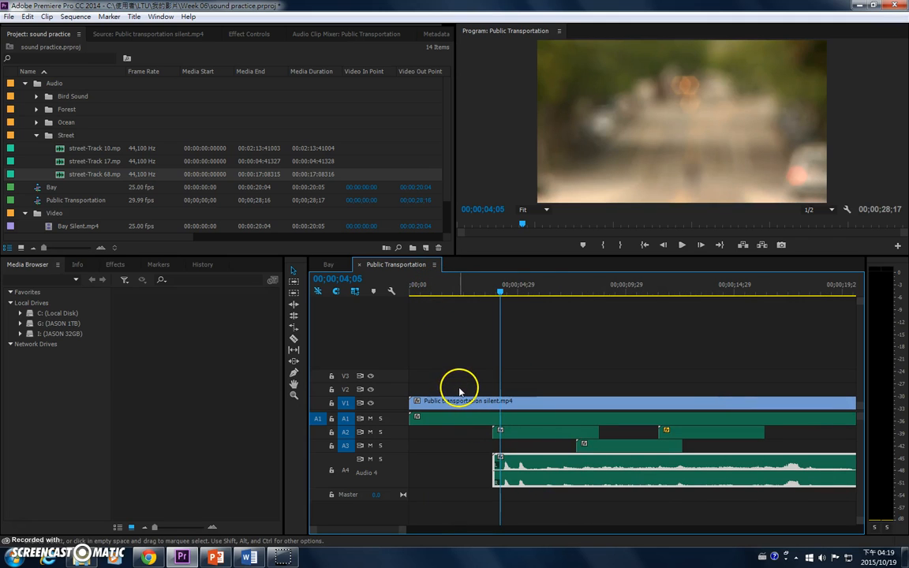
# Step: Play the sequence from the beginning to check the timing of the street-Track 68 clip on A4
pyautogui.press('Home')
pyautogui.press('space')
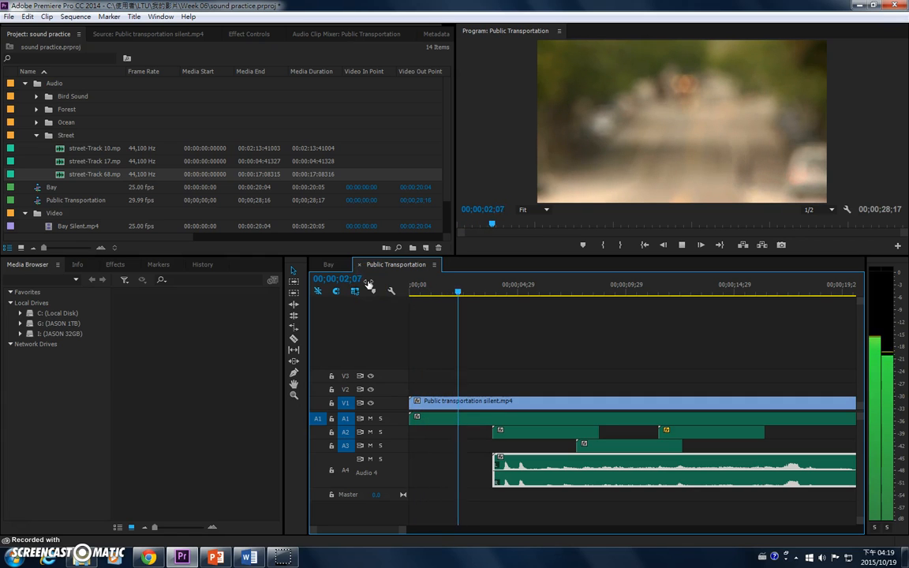
pyautogui.click(565, 444)
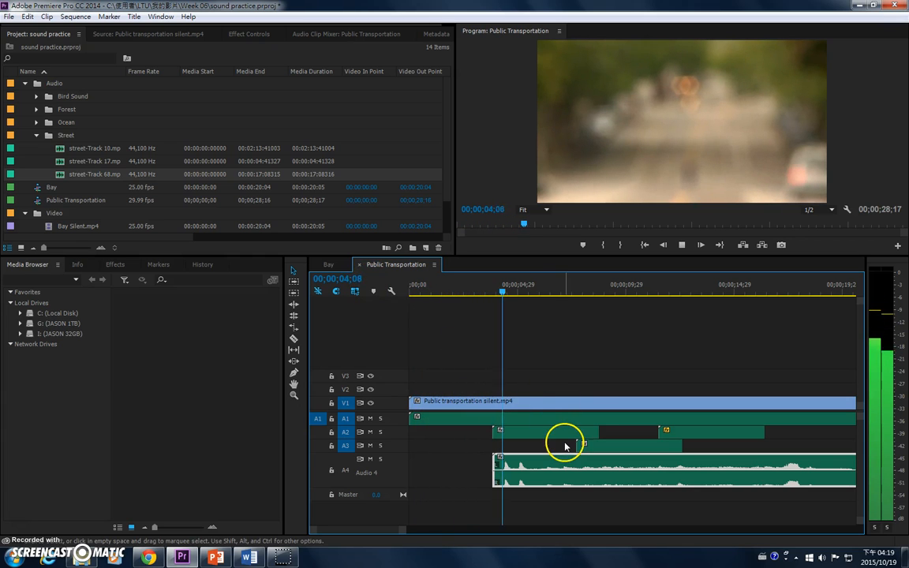
# Step: Move the street-Track 68 clip on A4 earlier to start at about 1.5 seconds and play the sequence from the beginning
pyautogui.moveTo(533, 479); pyautogui.dragTo(487, 465)
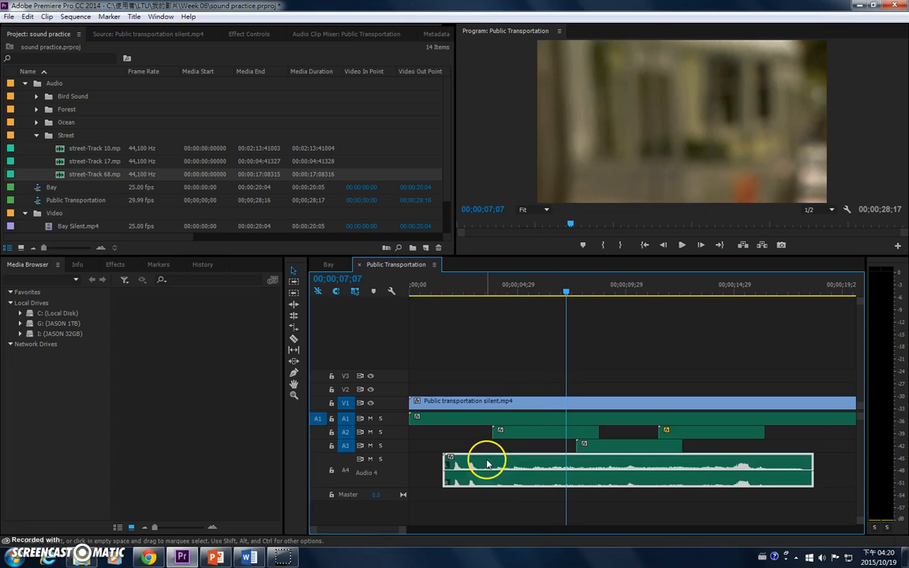
pyautogui.moveTo(445, 302); pyautogui.dragTo(406, 294)
pyautogui.press('space')
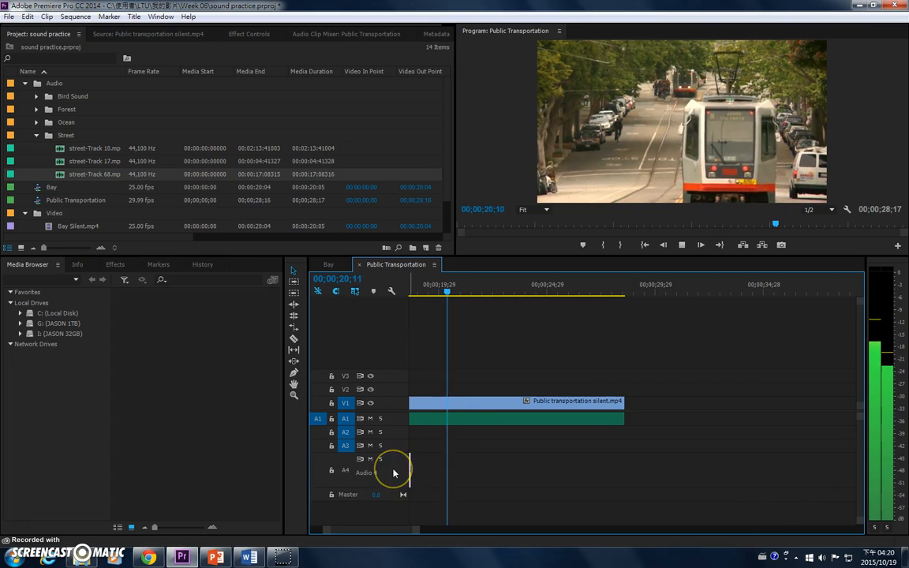
# Step: Collapse track A4 and replay the sequence to check the complete layered sound mix
pyautogui.press('-')
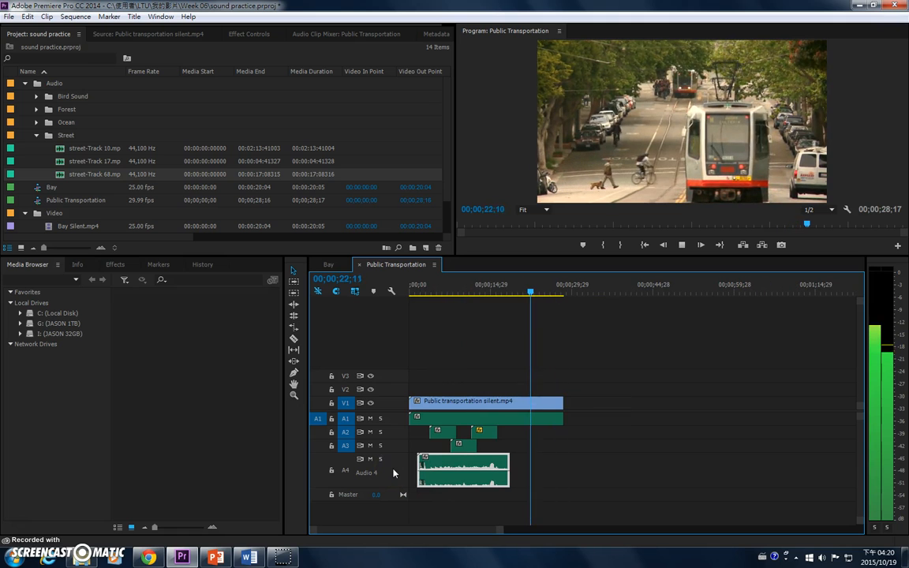
pyautogui.scroll(-3, 393, 473)
pyautogui.click(399, 452)
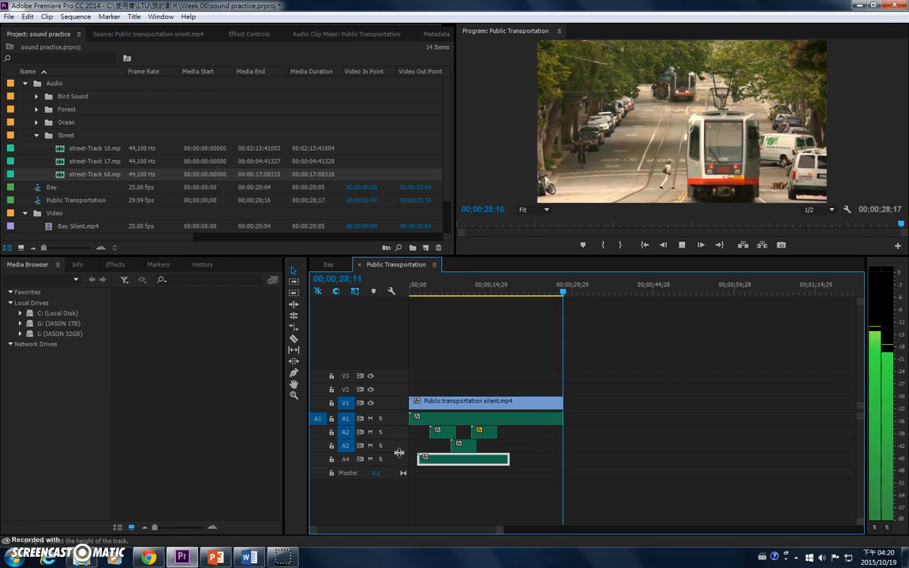
pyautogui.press('space')
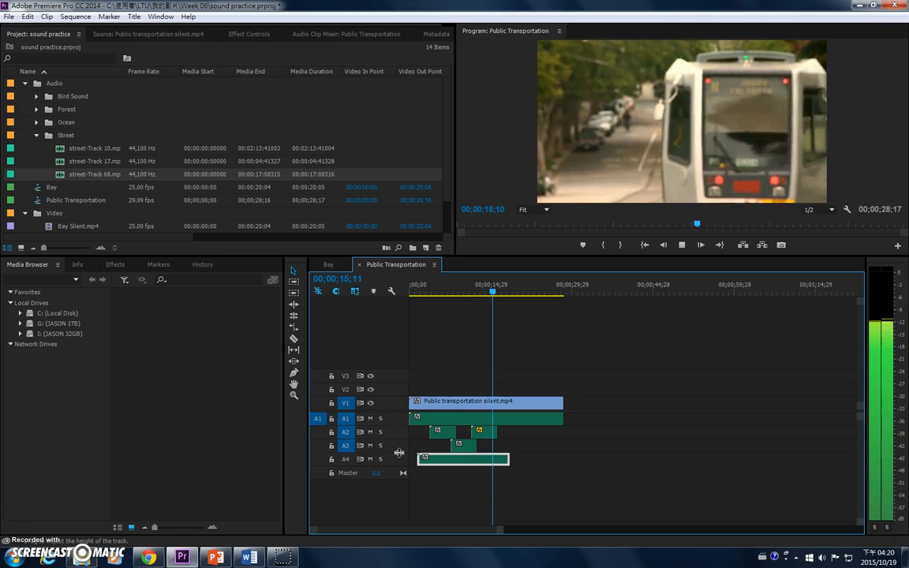
pyautogui.press('space')
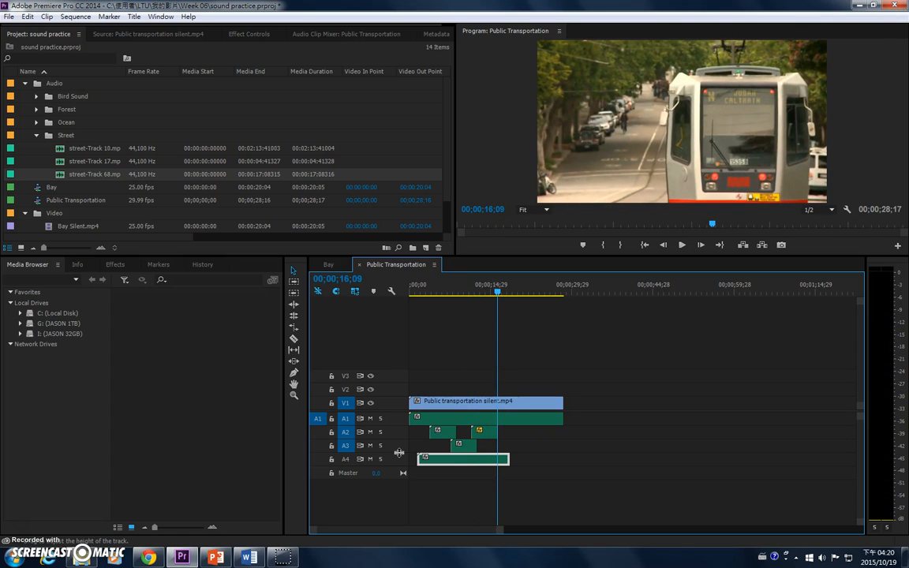
# Step: Save the project and collapse the Audio bin
pyautogui.hotkey('ctrl', 's')
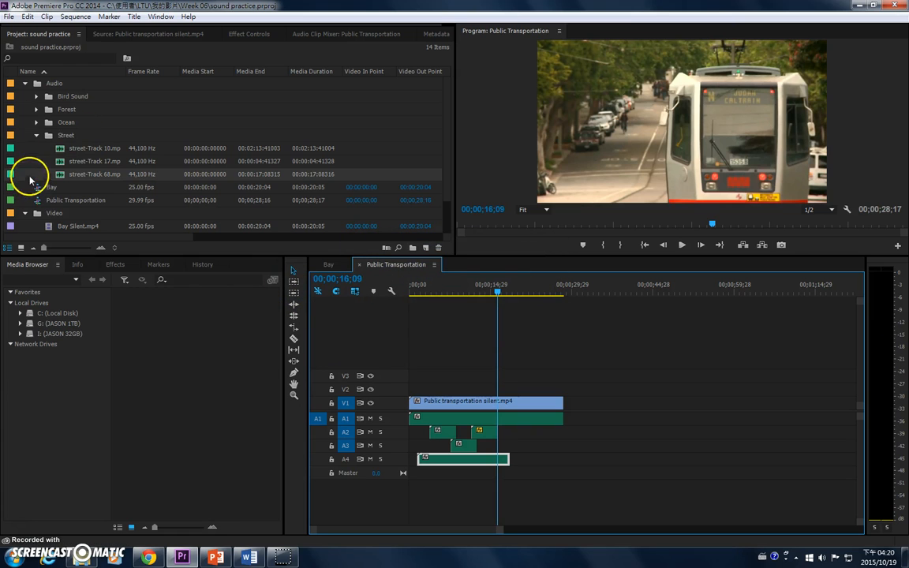
pyautogui.click(25, 83)
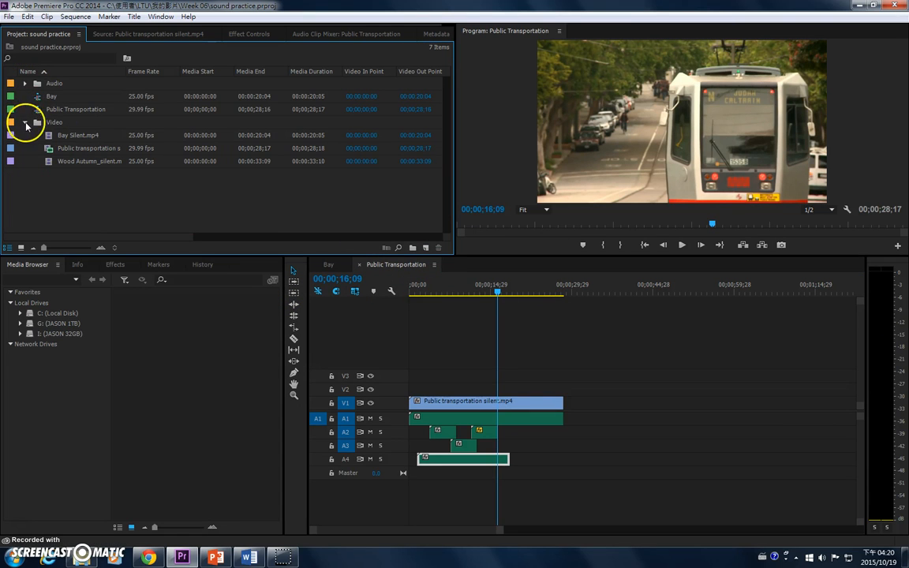
# Step: Start a new sequence in the Video bin with the Custom editing mode and a timebase of 25.00 frames/second
pyautogui.click(102, 163)
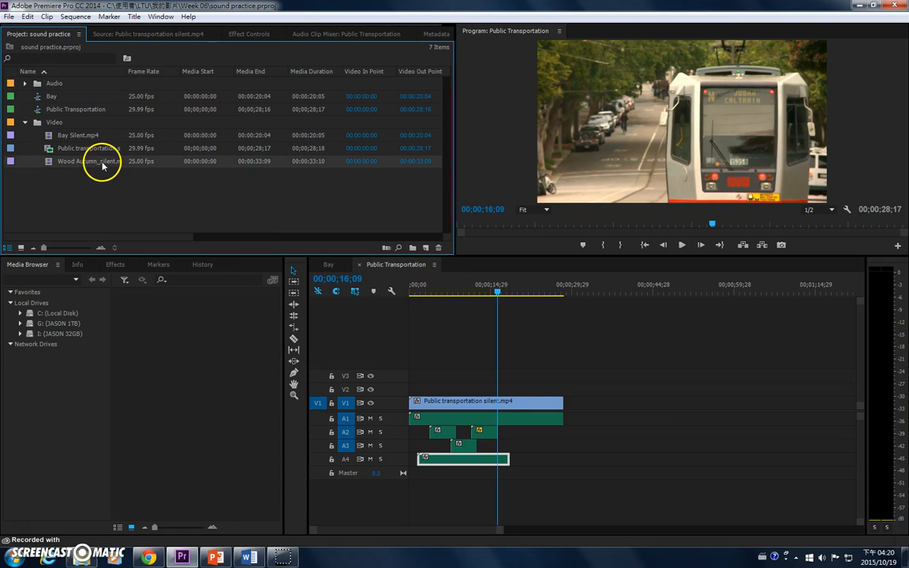
pyautogui.click(11, 17)
pyautogui.moveTo(17, 31)
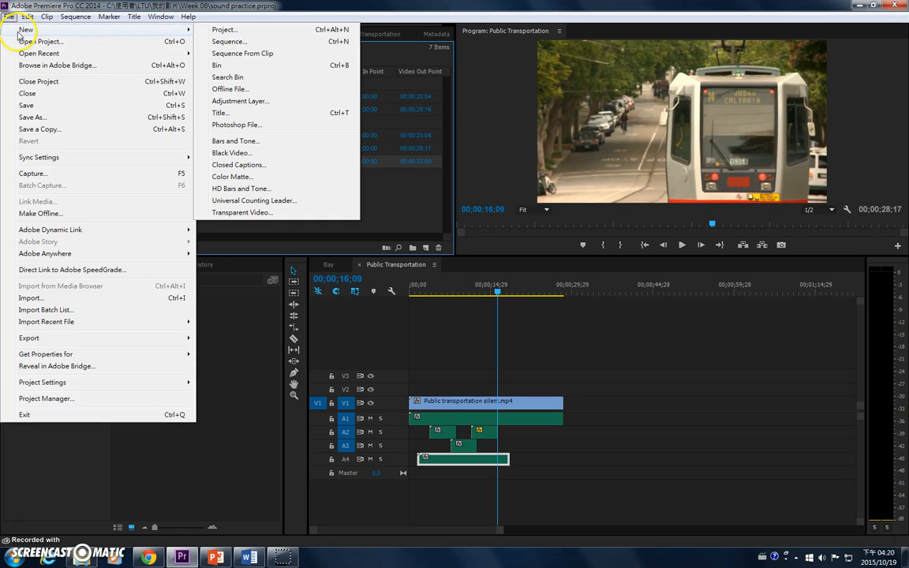
pyautogui.click(242, 43)
pyautogui.click(332, 110)
pyautogui.click(363, 128)
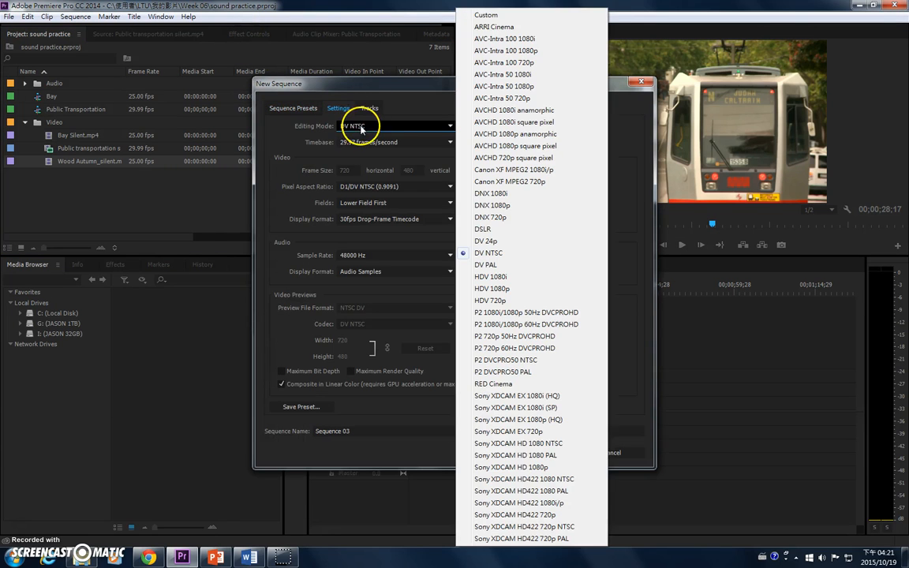
pyautogui.click(481, 13)
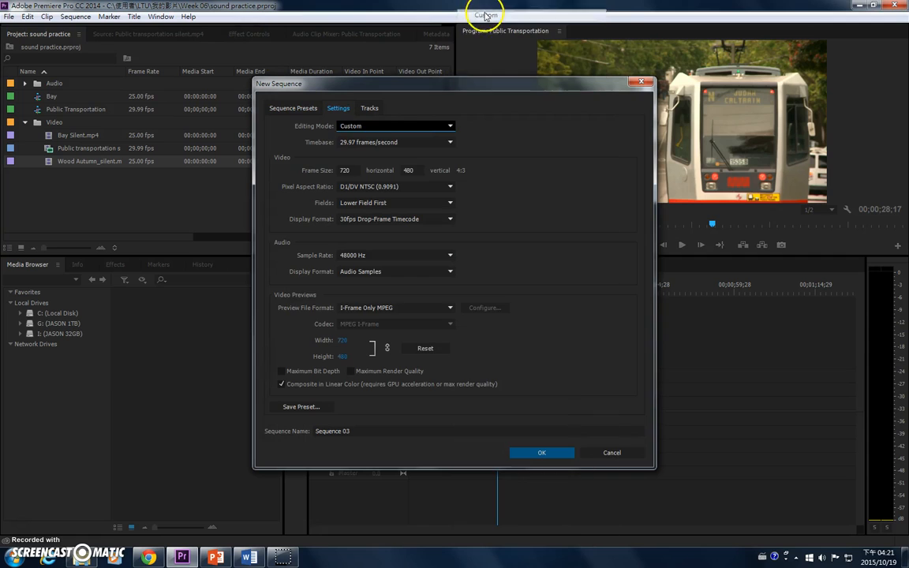
pyautogui.click(404, 143)
pyautogui.click(401, 227)
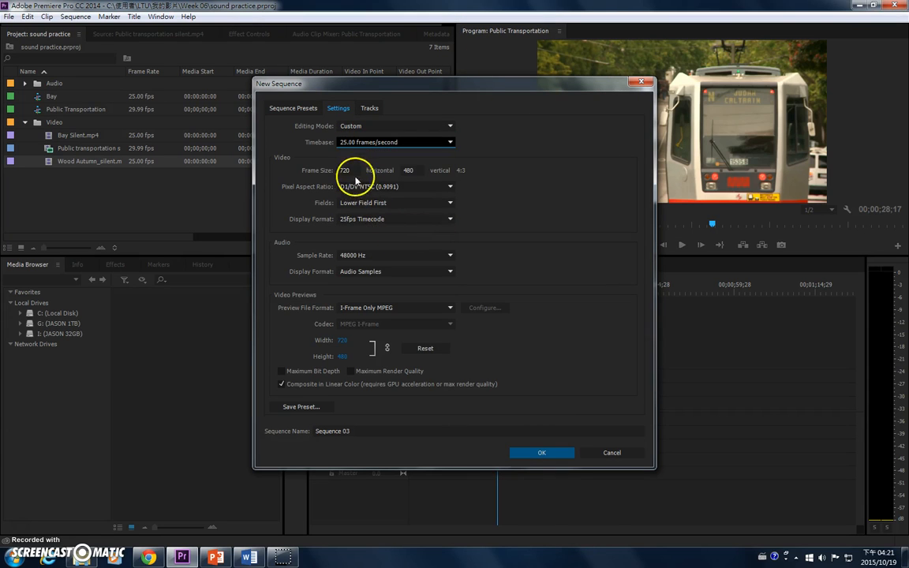
# Step: Set the frame size to 1280 x 720 with Square Pixels (1.0), choose Microsoft AVI previews, and create the sequence as Forest
pyautogui.click(339, 170)
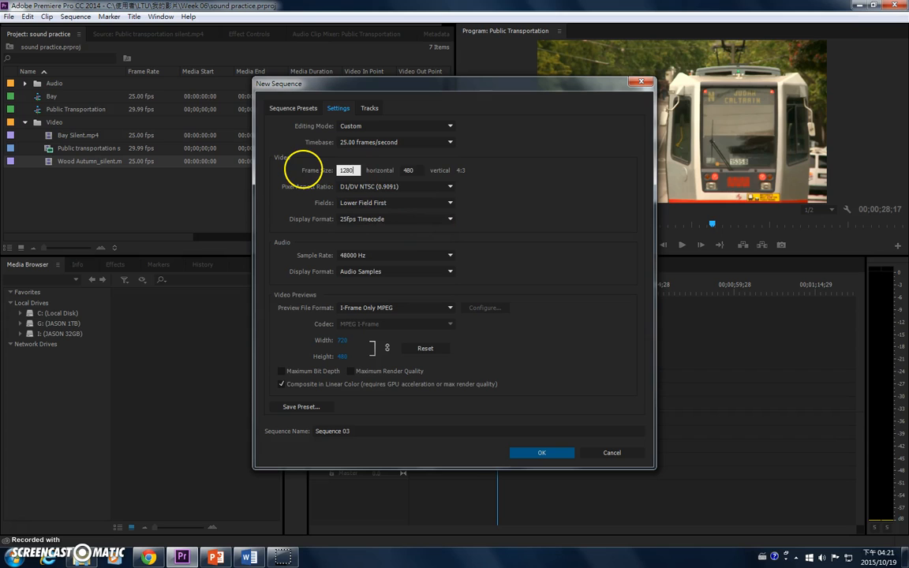
pyautogui.click(386, 186)
pyautogui.click(383, 197)
pyautogui.click(394, 308)
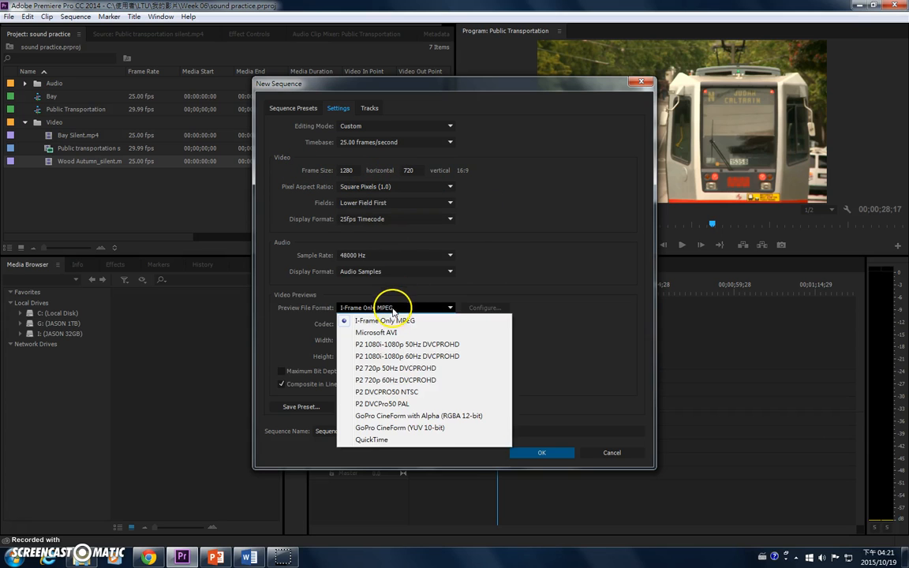
pyautogui.click(386, 332)
pyautogui.click(359, 432)
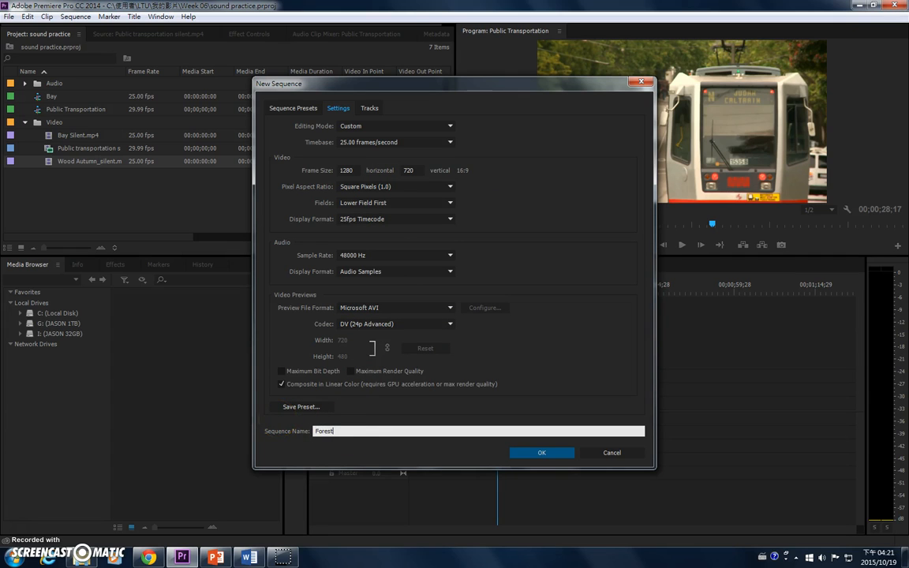
pyautogui.press('Return')
# Step: Place Wood Autumn_silent.mp4 at the start of V1, change the sequence settings to match the clip, and play it
pyautogui.moveTo(53, 175); pyautogui.dragTo(403, 409)
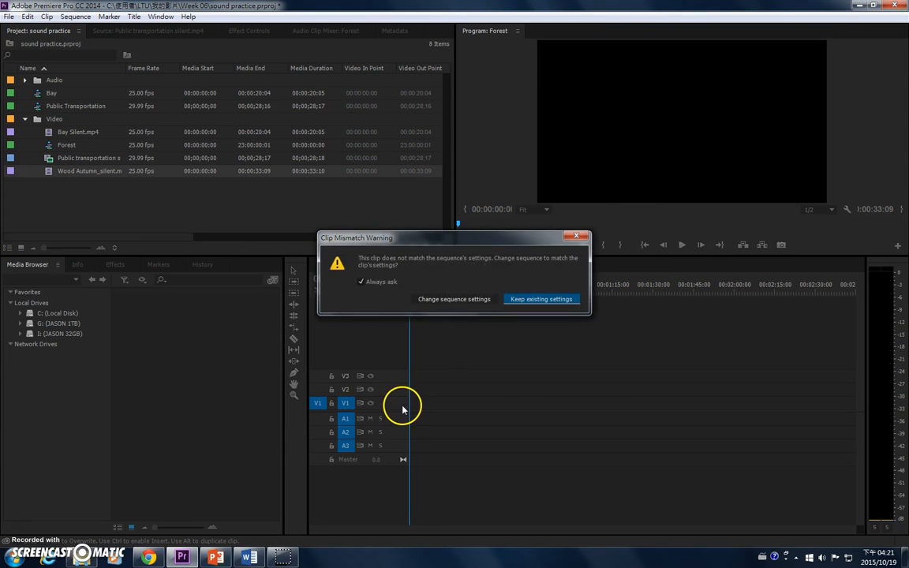
pyautogui.click(461, 300)
pyautogui.press('space')
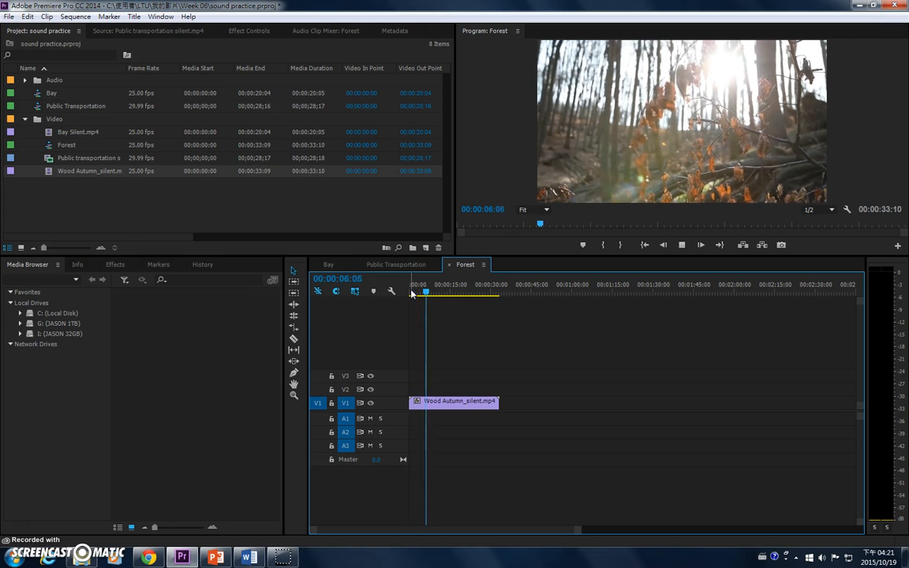
# Step: Place Forest-Track 05 from the Forest bin inside Audio at the start of track A1
pyautogui.click(33, 136)
pyautogui.click(24, 80)
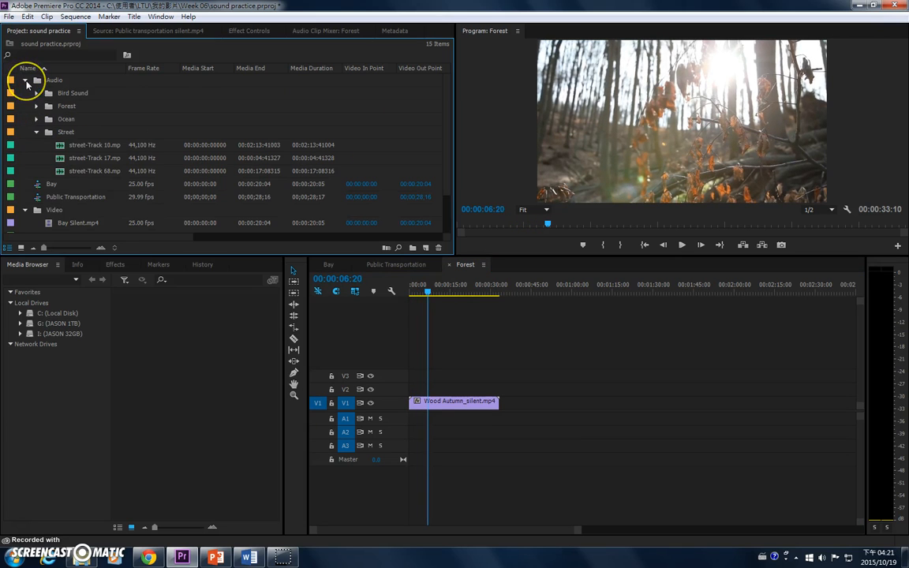
pyautogui.click(36, 106)
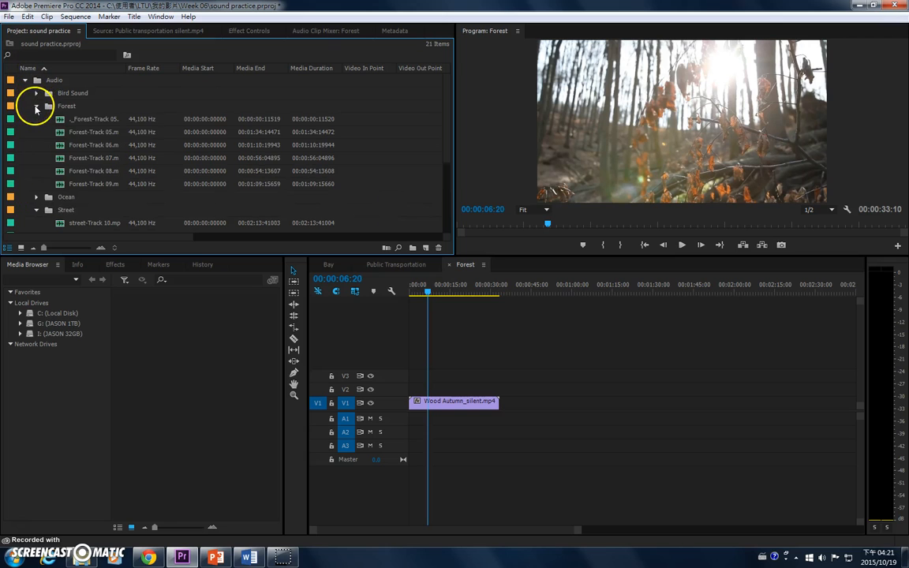
pyautogui.click(89, 133)
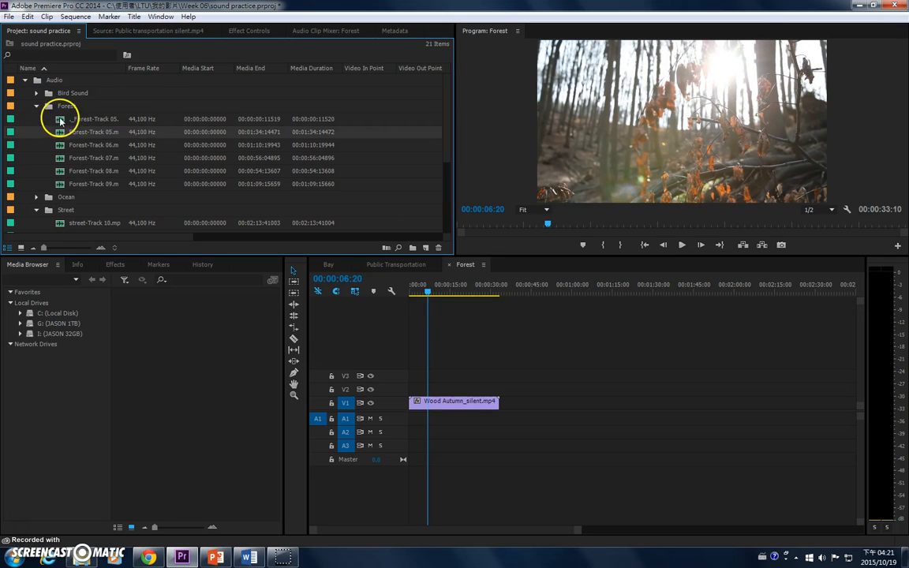
pyautogui.moveTo(63, 133); pyautogui.dragTo(412, 418)
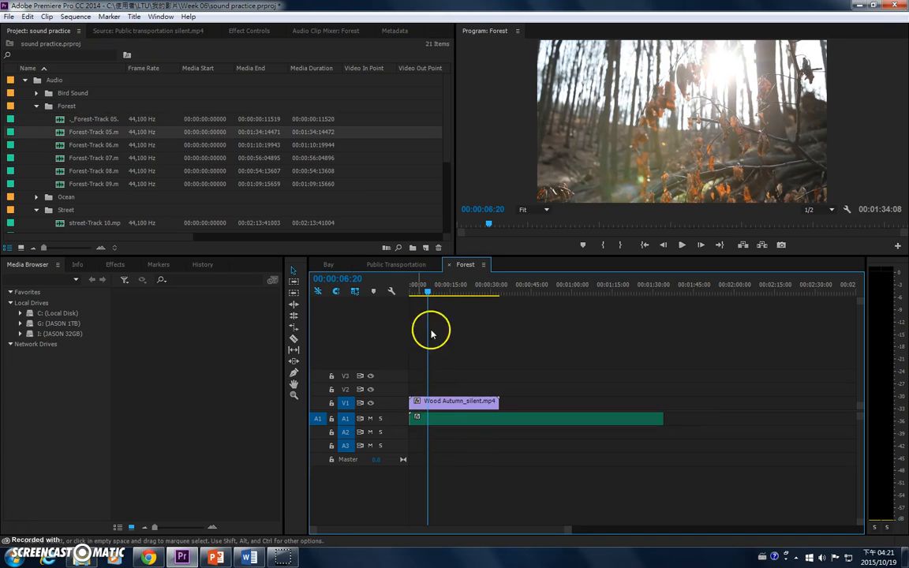
# Step: Play the Forest sequence from the beginning and expand track A1 to show its waveform
pyautogui.moveTo(422, 291); pyautogui.dragTo(392, 291)
pyautogui.press('space')
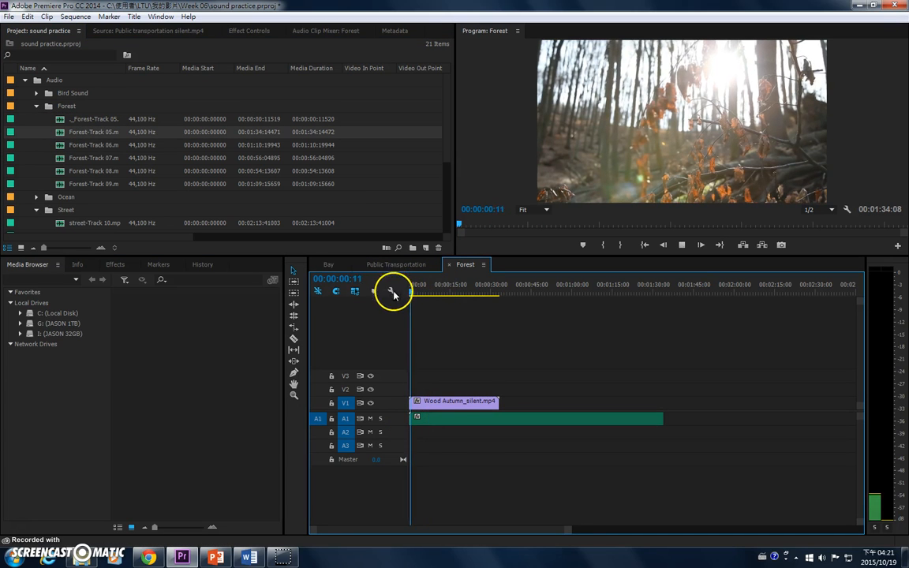
pyautogui.doubleClick(373, 424)
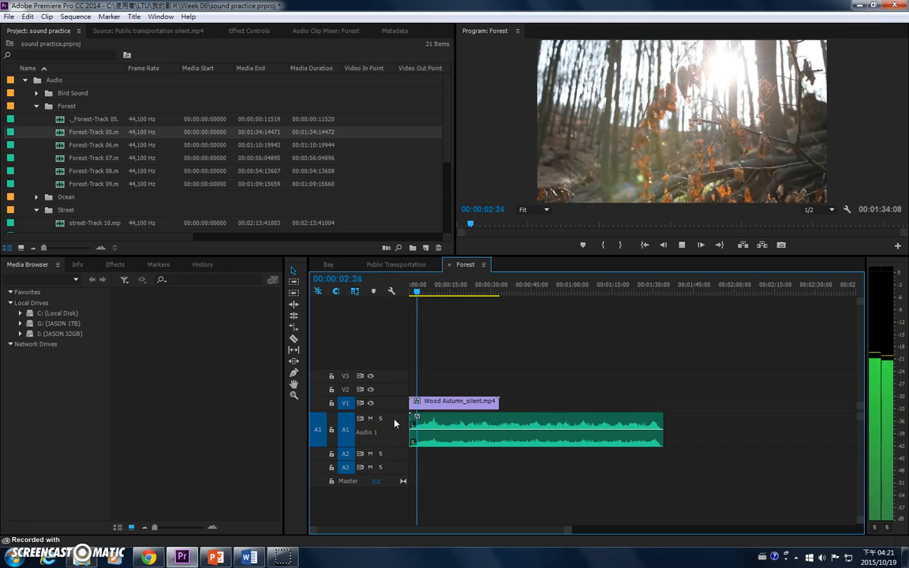
# Step: Replace Forest-Track 05 on A1 with Forest-Track 06 at the start of the sequence
pyautogui.click(491, 431)
pyautogui.press('Delete')
pyautogui.click(72, 146)
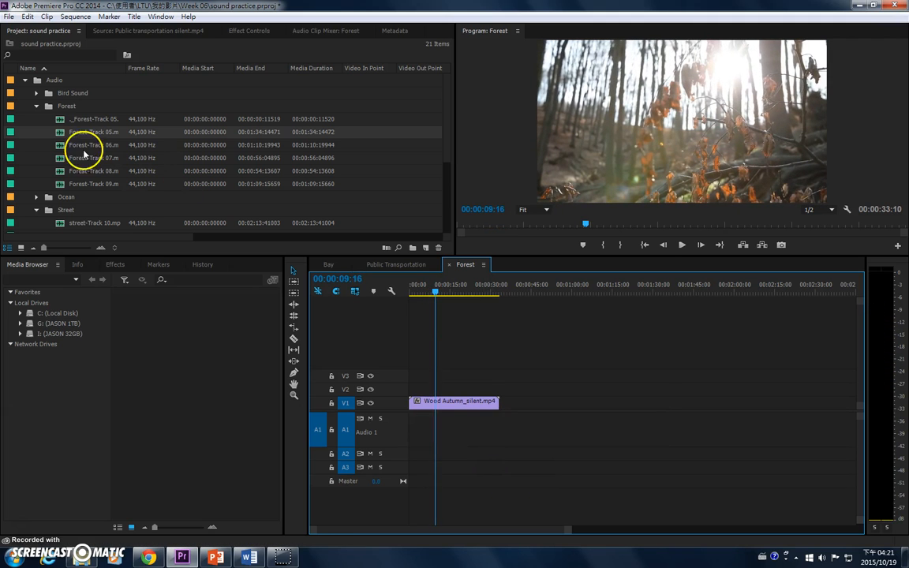
pyautogui.moveTo(78, 158); pyautogui.dragTo(399, 422)
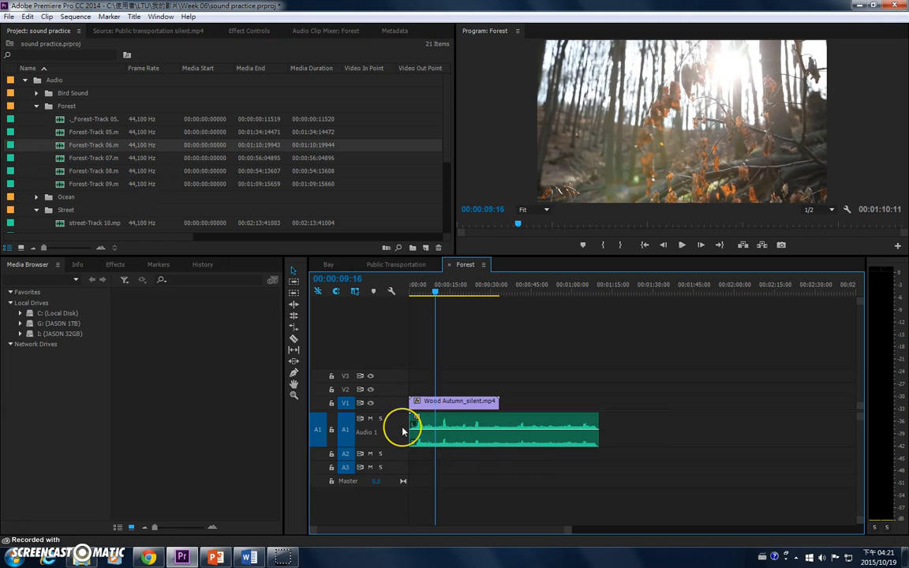
# Step: Play the sequence with Forest-Track 06 and lower that clip's volume level on A1
pyautogui.press('space')
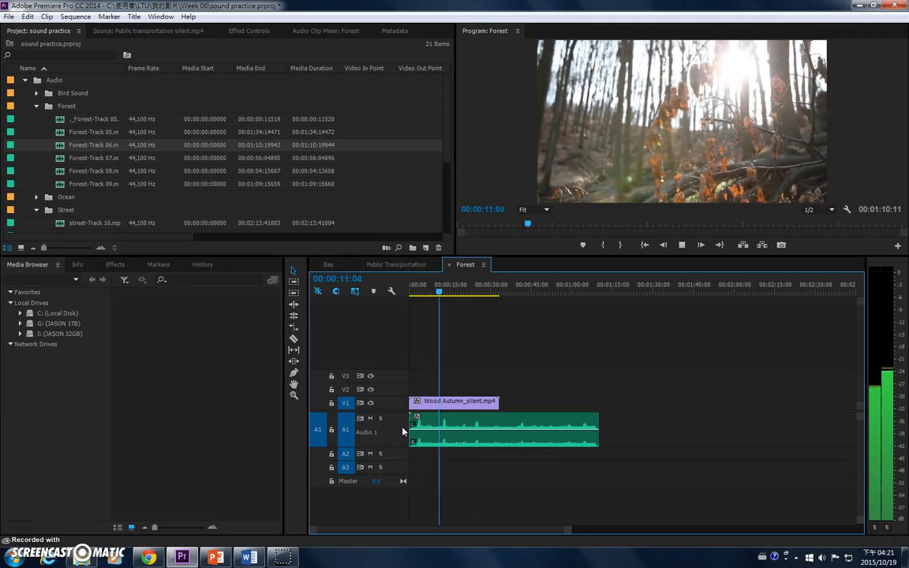
pyautogui.click(503, 385)
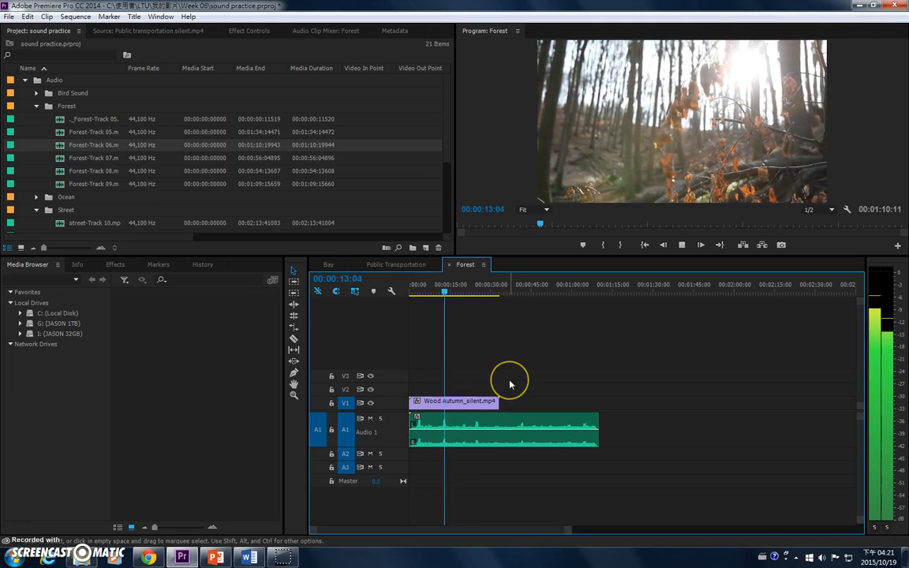
pyautogui.click(471, 354)
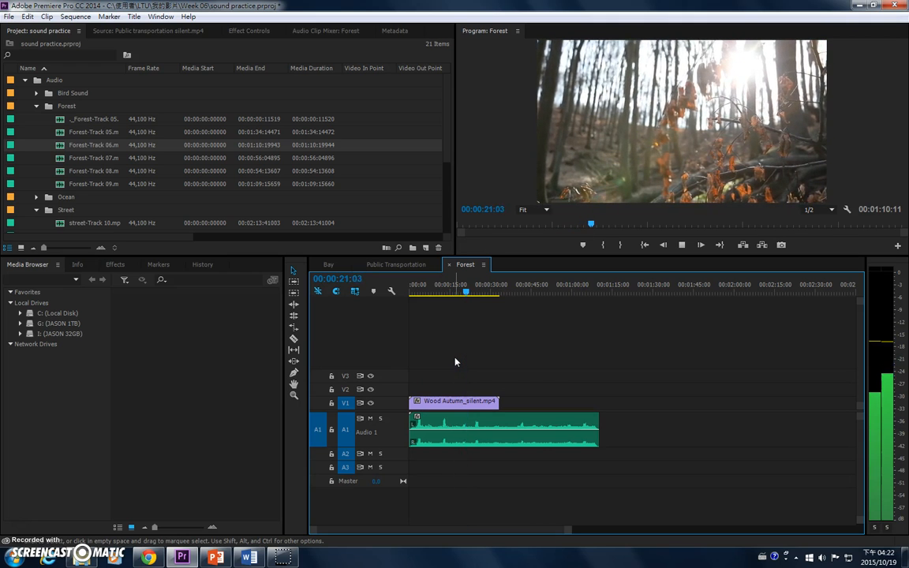
pyautogui.click(513, 407)
pyautogui.moveTo(480, 429); pyautogui.dragTo(462, 432)
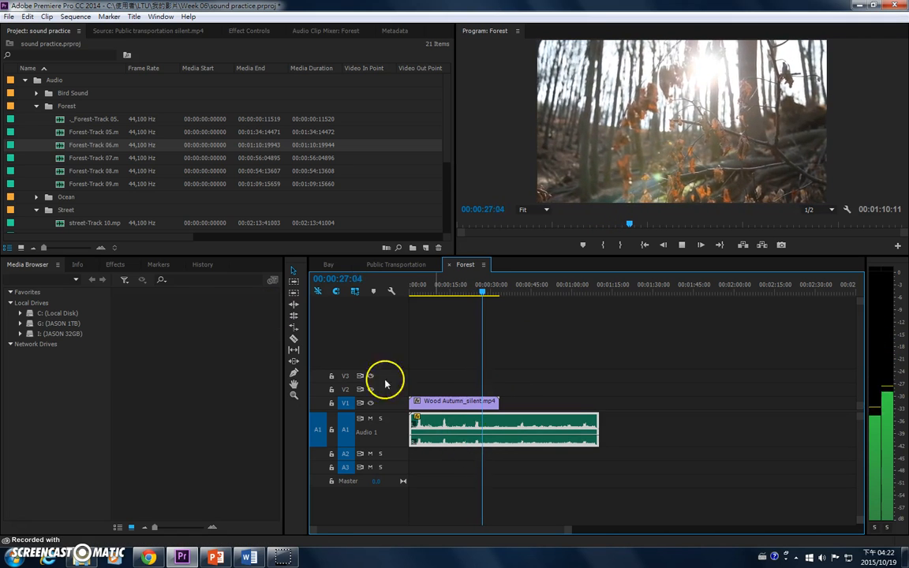
pyautogui.press('space')
# Step: Place Forest-Track 07 after the first clip on A1 at about 1 minute 13 seconds and play it
pyautogui.moveTo(68, 160); pyautogui.dragTo(616, 407)
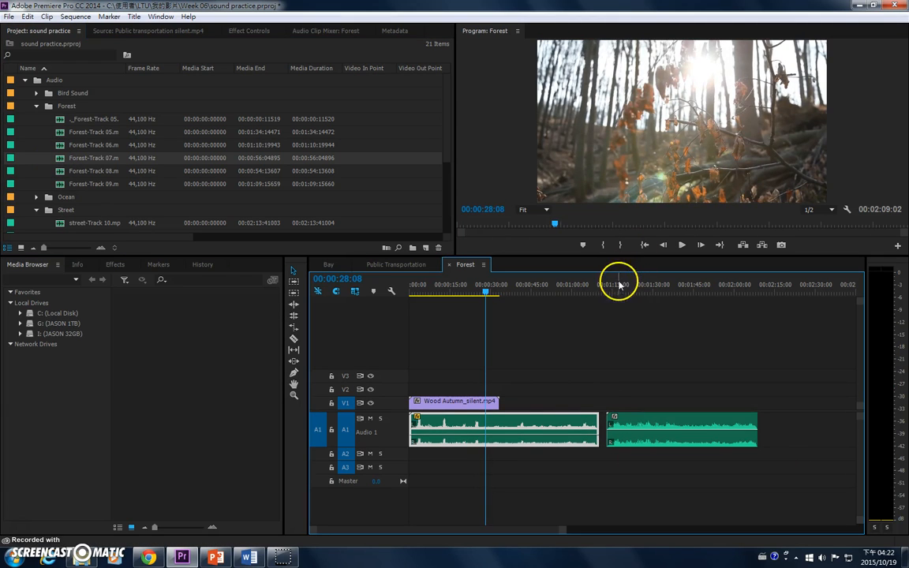
pyautogui.click(620, 286)
pyautogui.press('space')
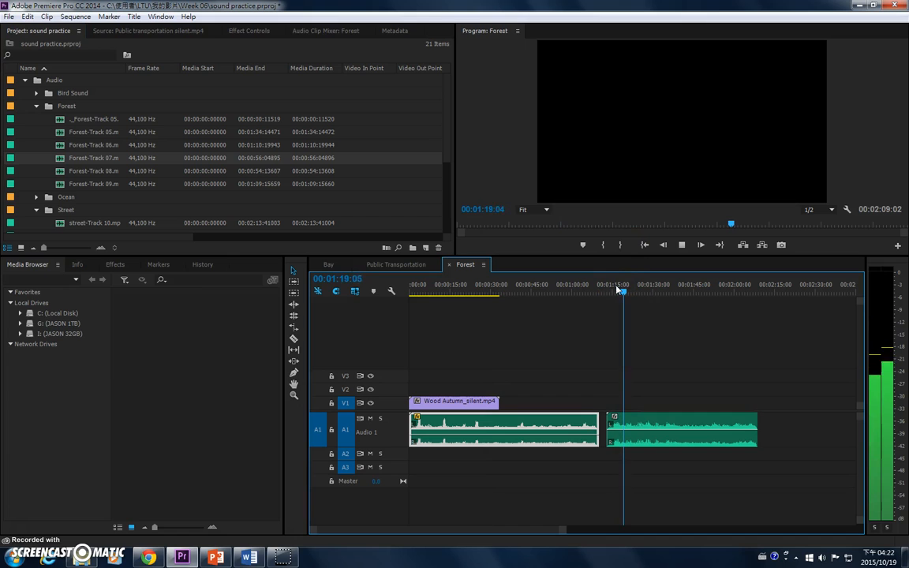
# Step: Delete Forest-Track 06 from A1 and move Forest-Track 07 to the start of the track
pyautogui.click(565, 442)
pyautogui.press('Delete')
pyautogui.moveTo(614, 432); pyautogui.dragTo(450, 412)
# Step: Play the sequence from the beginning to check Forest-Track 07 against the picture, with the timeline enlarged
pyautogui.click(425, 289)
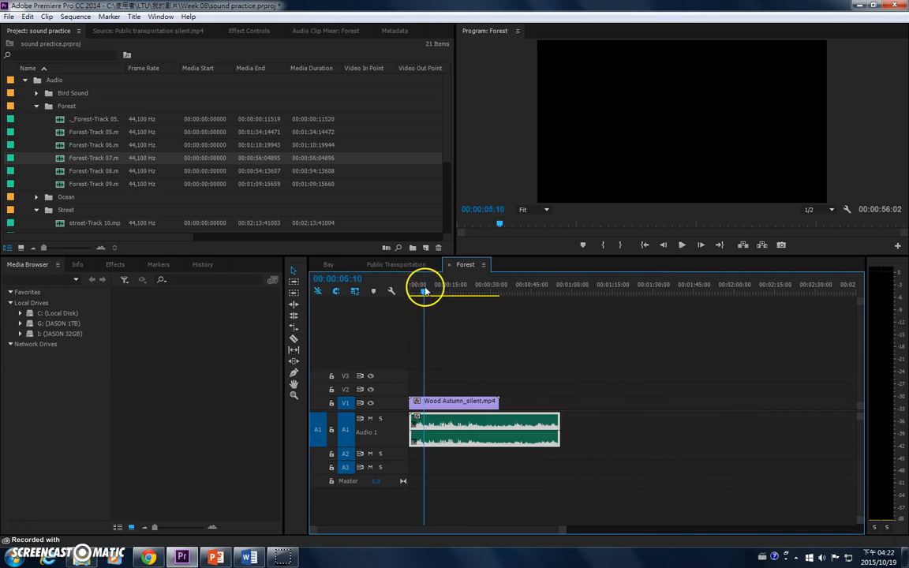
pyautogui.moveTo(425, 290); pyautogui.dragTo(362, 291)
pyautogui.press('space')
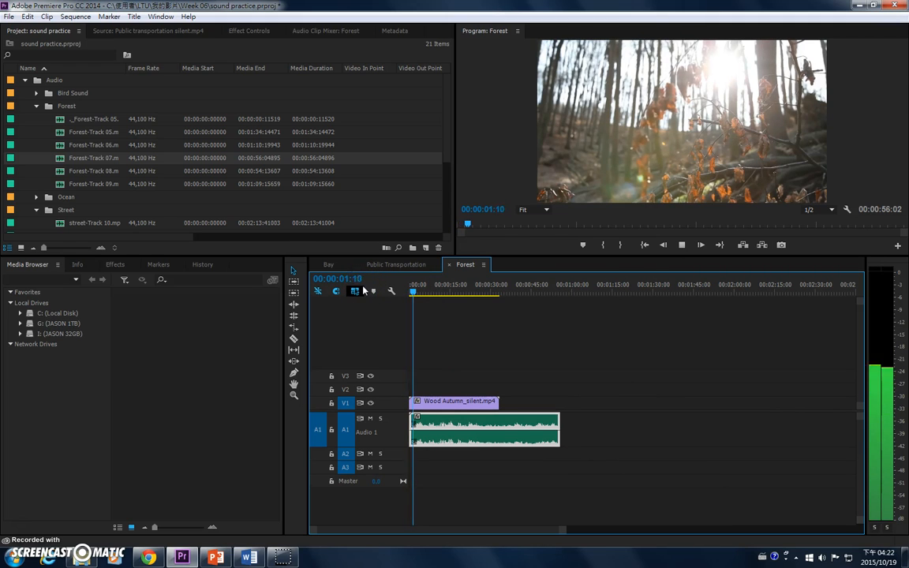
pyautogui.press('=')
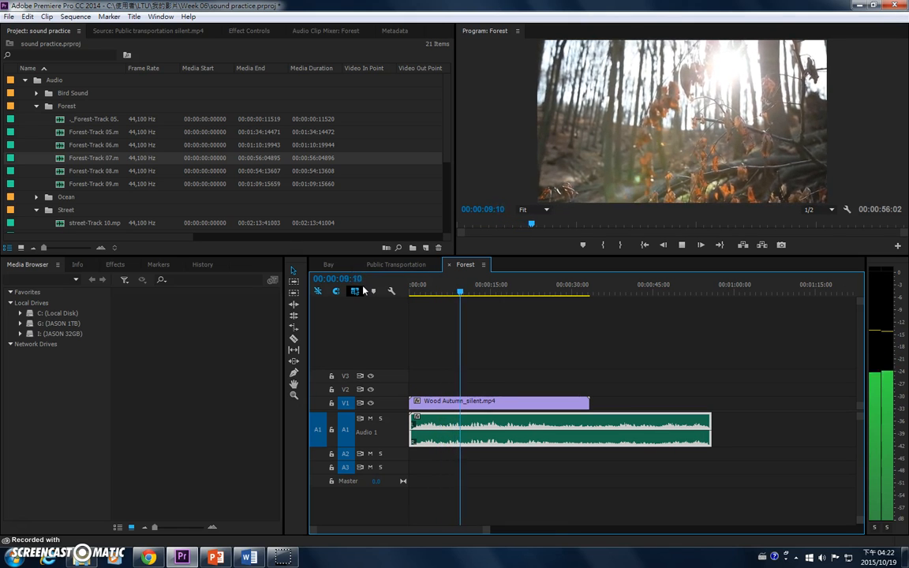
pyautogui.press('space')
# Step: Place Bird-Track 24 from the Bird Sound bin on A2 at about 23 seconds and expand the track
pyautogui.click(37, 93)
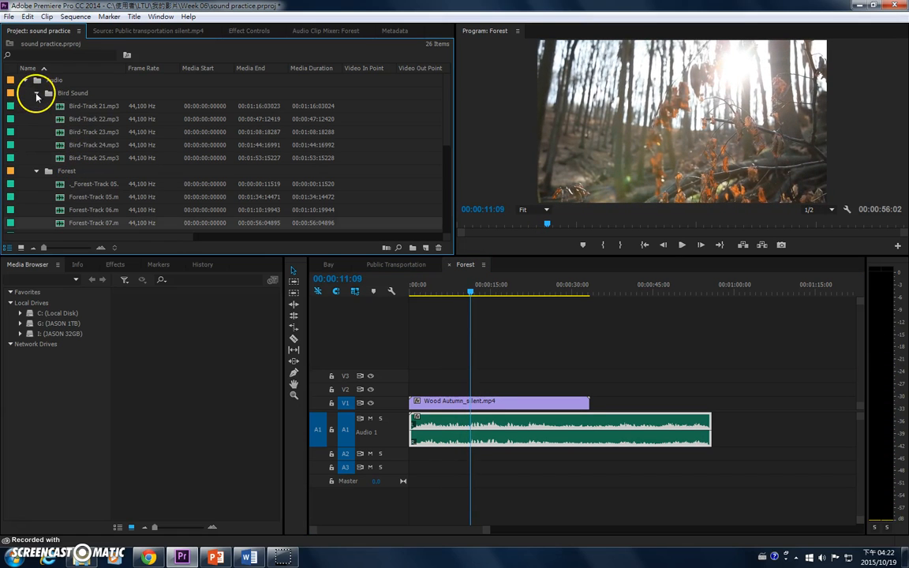
pyautogui.moveTo(59, 148); pyautogui.dragTo(533, 458)
pyautogui.doubleClick(392, 451)
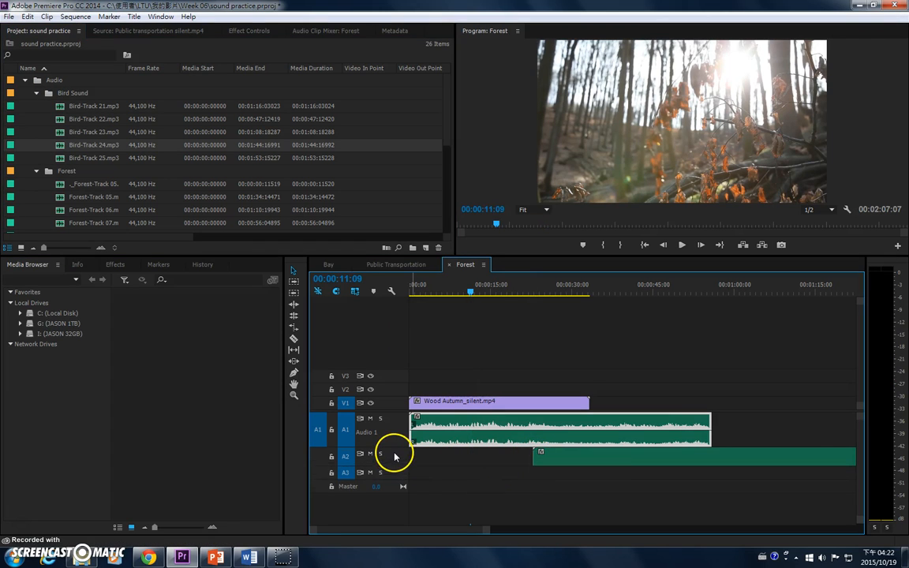
# Step: Replace Bird-Track 24 on A2 with Bird-Track 23 at the start of the sequence
pyautogui.press('Delete')
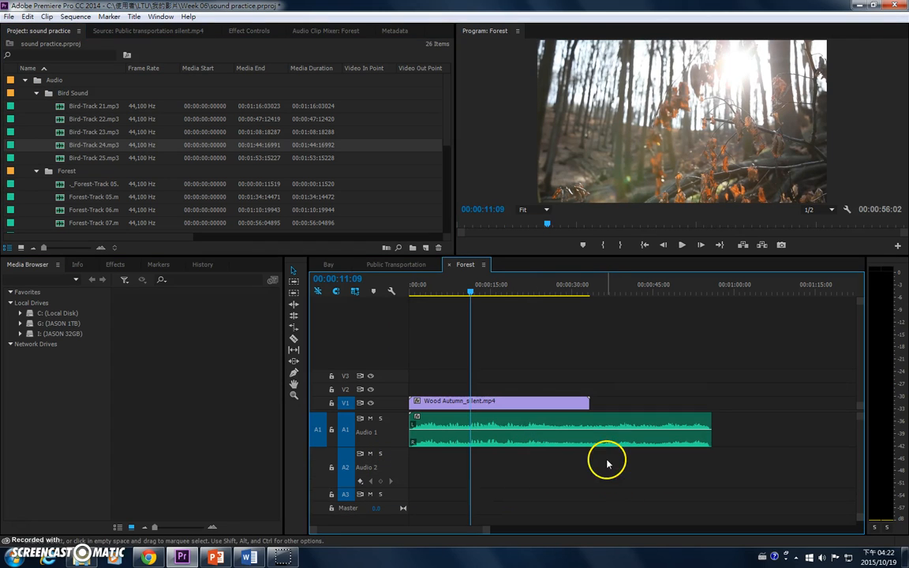
pyautogui.click(66, 136)
pyautogui.moveTo(66, 136); pyautogui.dragTo(425, 452)
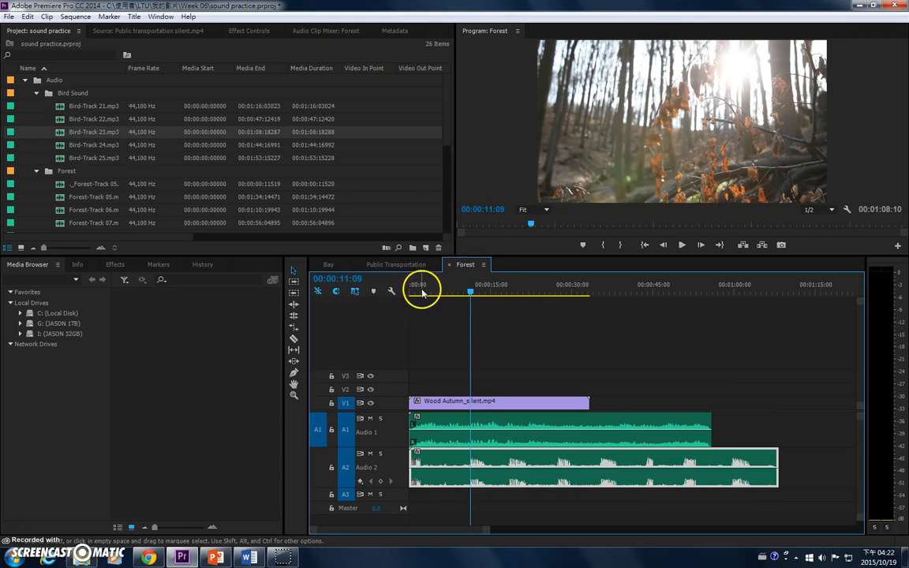
# Step: Play the sequence from the beginning and trim the A1 and A2 clips to end with the video clip
pyautogui.moveTo(420, 289); pyautogui.dragTo(392, 292)
pyautogui.press('space')
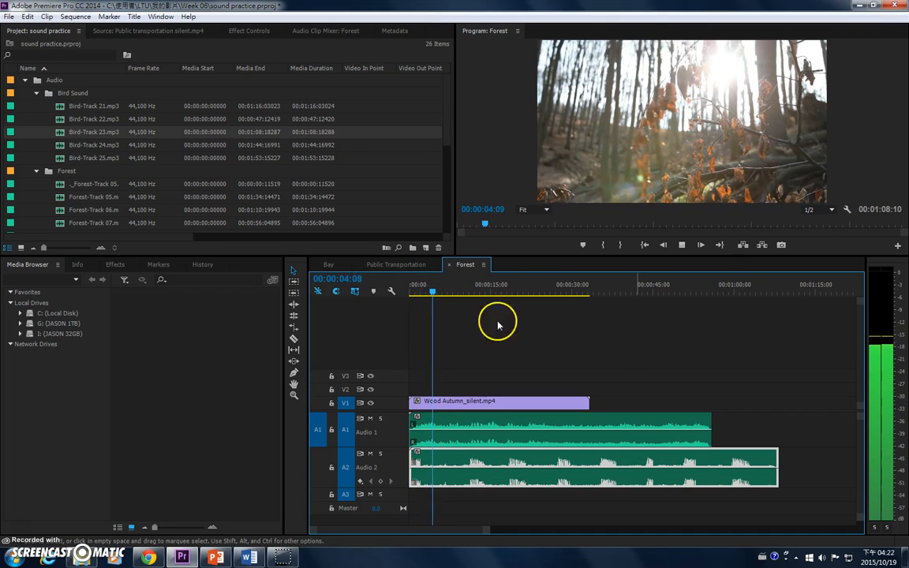
pyautogui.moveTo(667, 421); pyautogui.dragTo(590, 423)
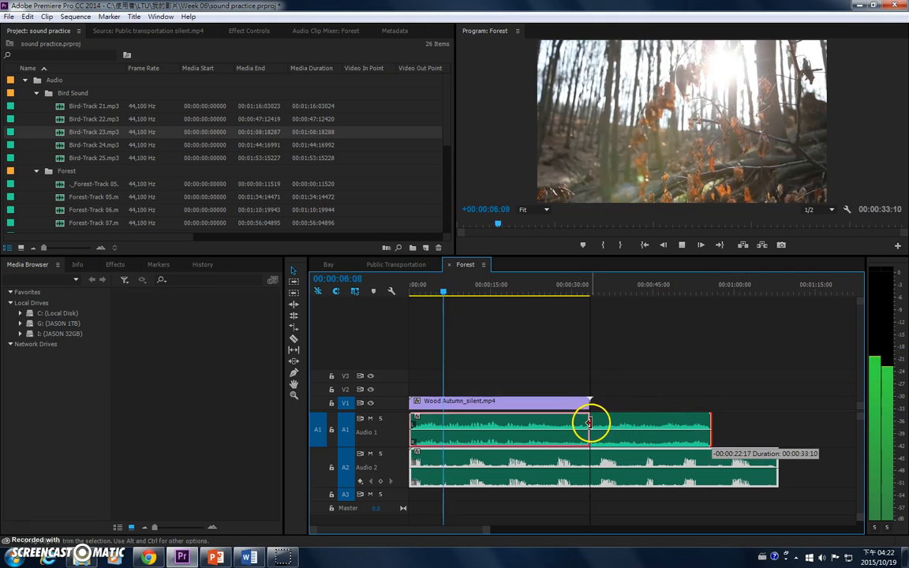
pyautogui.moveTo(781, 457); pyautogui.dragTo(592, 457)
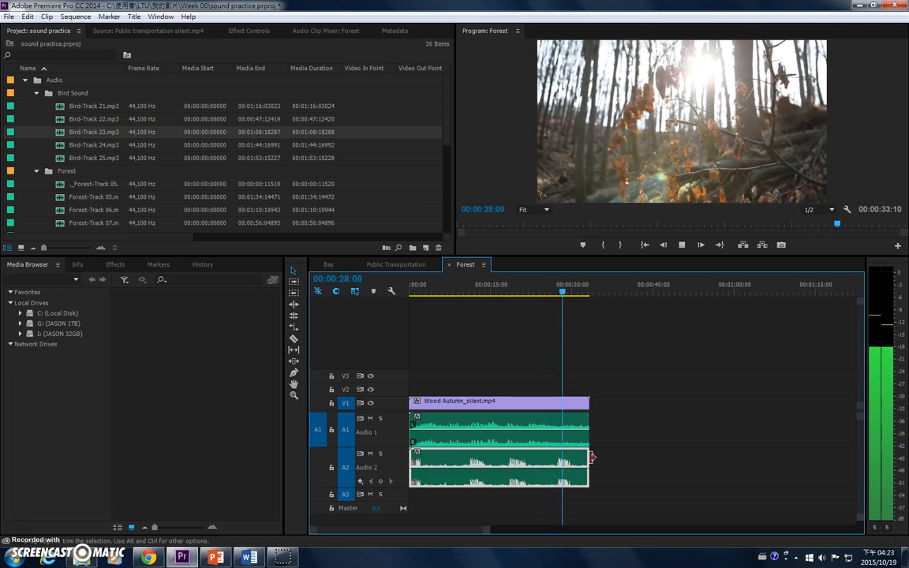
pyautogui.press('space')
# Step: Collapse the Bird Sound, Forest and Street bins inside the Audio bin
pyautogui.click(37, 94)
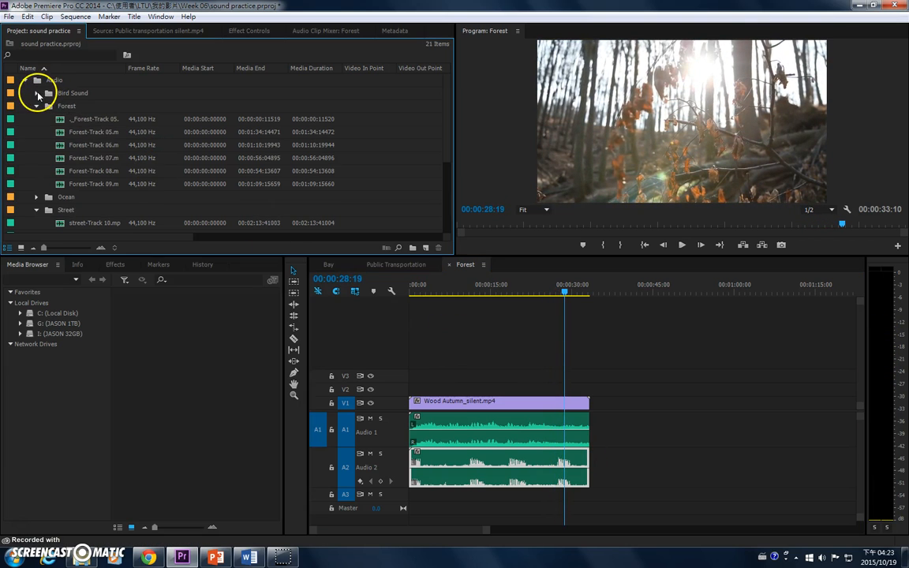
pyautogui.click(36, 106)
pyautogui.click(37, 133)
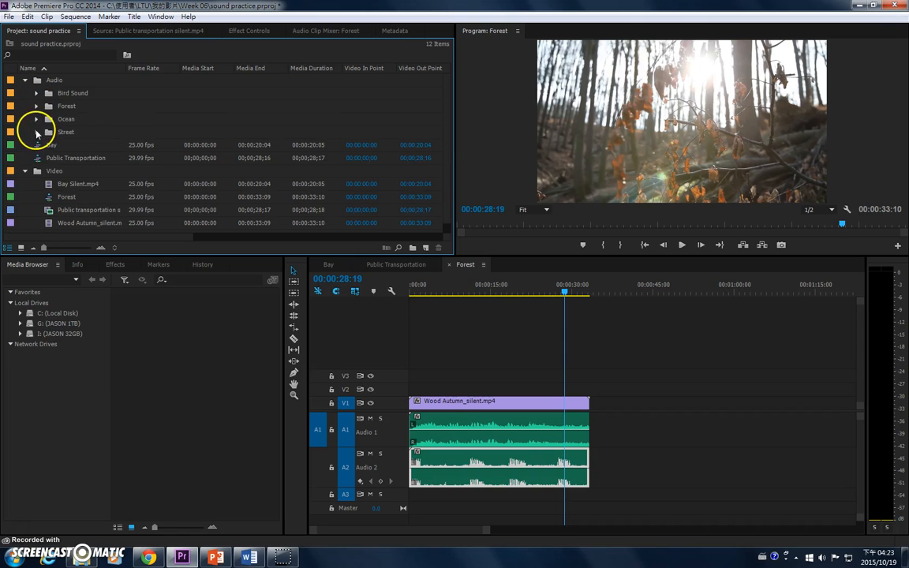
# Step: Move the Forest sequence out of the Video bin to the project's top level, collapse that bin and save the project
pyautogui.click(25, 172)
pyautogui.click(24, 171)
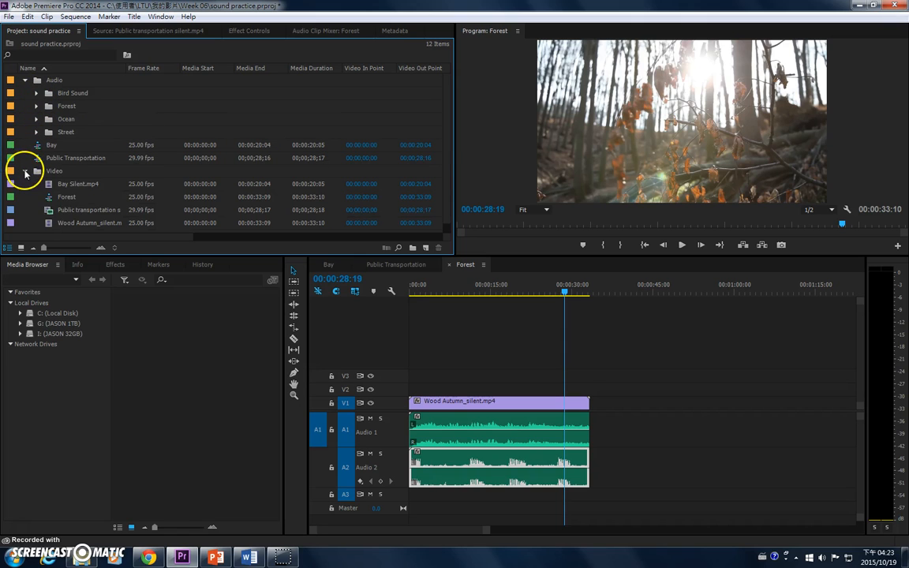
pyautogui.moveTo(33, 158); pyautogui.dragTo(28, 152)
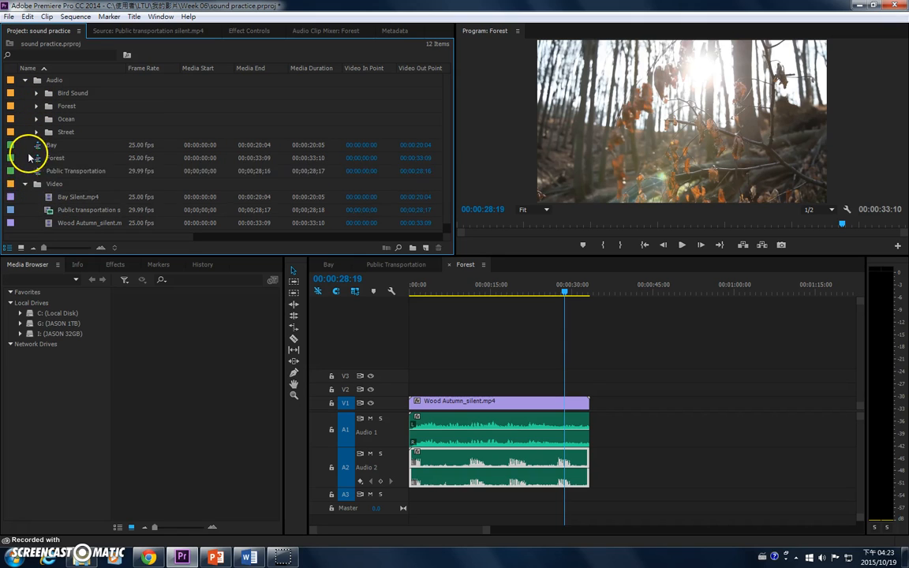
pyautogui.click(25, 183)
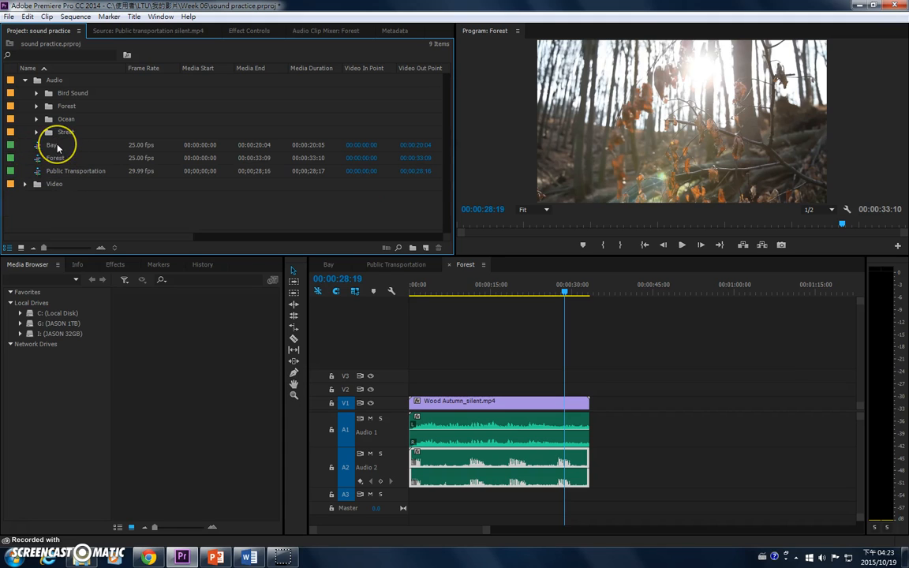
pyautogui.hotkey('ctrl', 's')
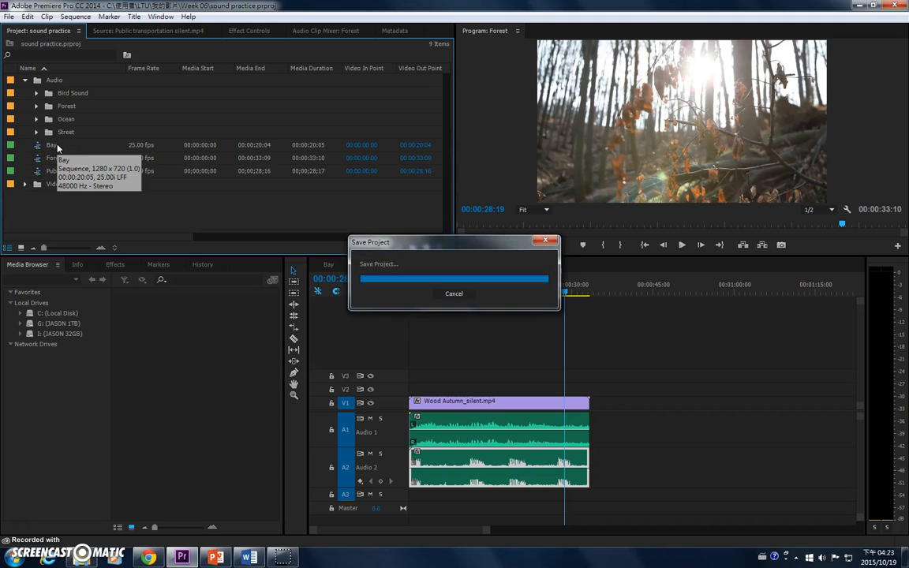